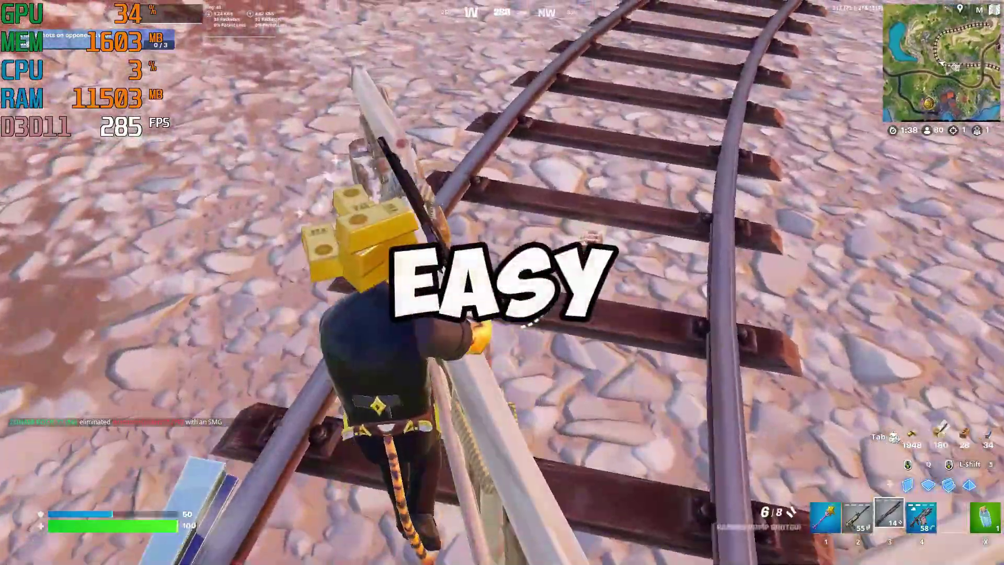
{"action": "key", "text": "3"}
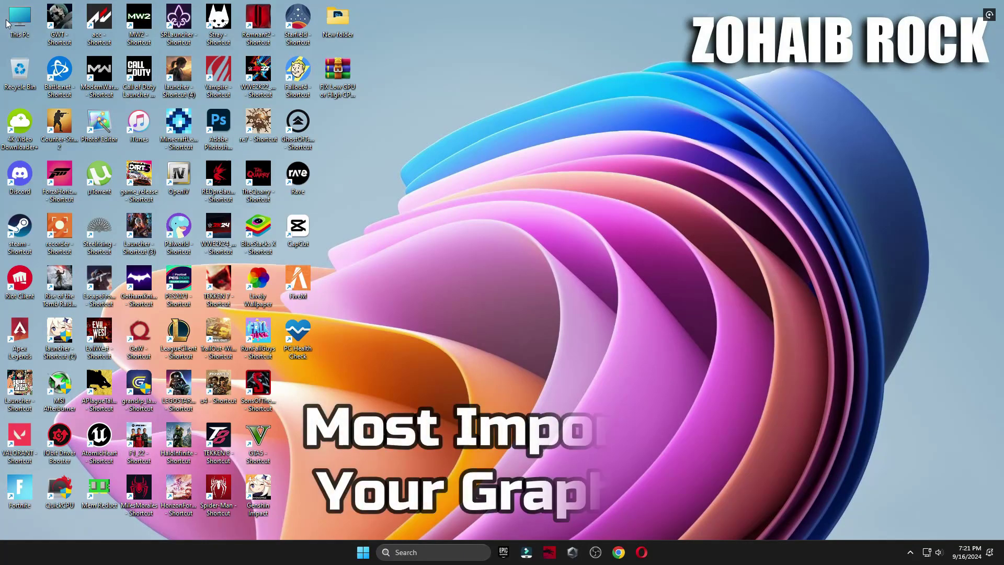
Step: Open Computer Management for This PC and display its Device Manager
{"action": "right_click", "coordinate": [20, 30]}
{"action": "left_click", "coordinate": [46, 153]}
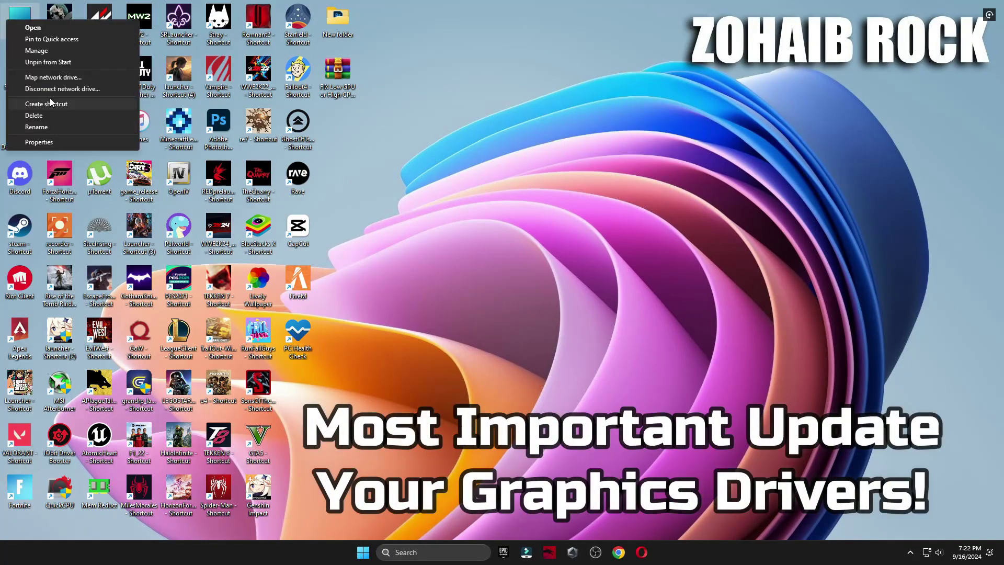
{"action": "left_click", "coordinate": [38, 51]}
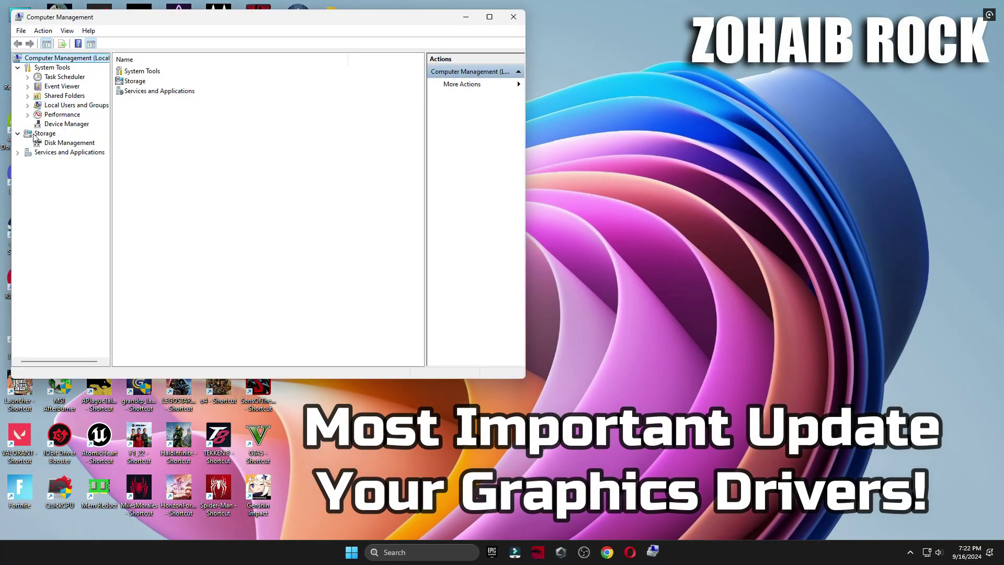
{"action": "left_click", "coordinate": [67, 124]}
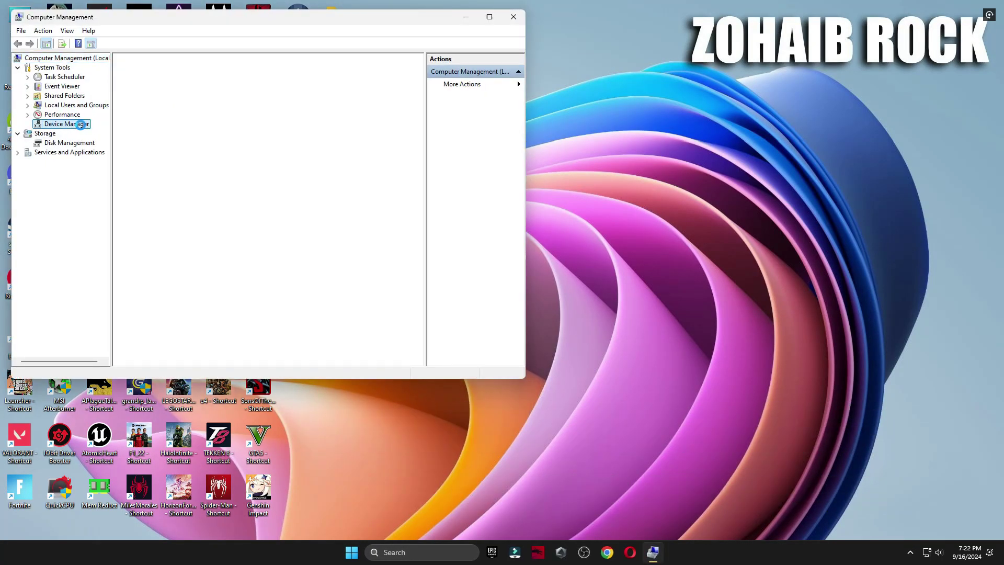
Step: Run an automatic driver update search for the NVIDIA GeForce RTX 3070 under Display adapters
{"action": "left_click", "coordinate": [162, 97]}
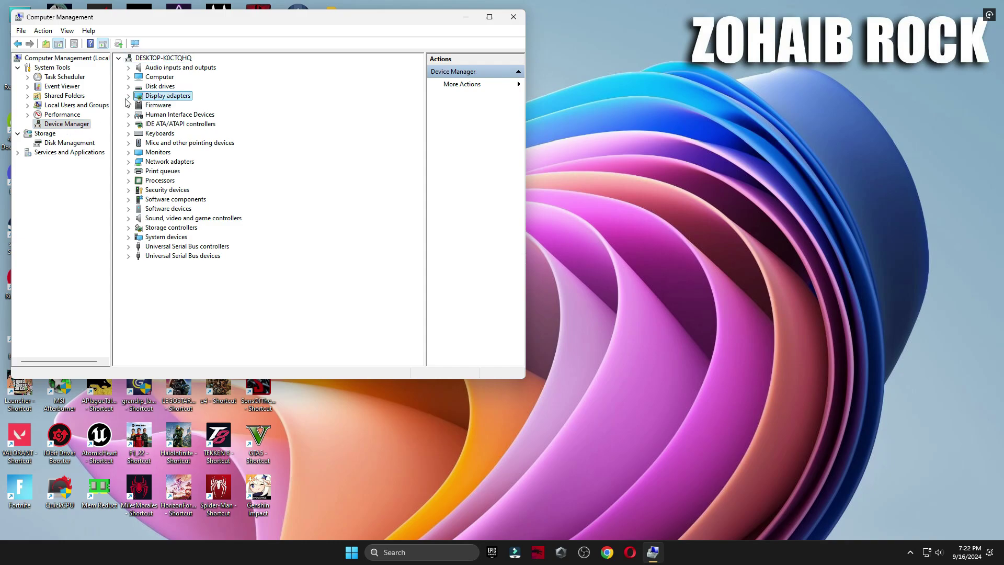
{"action": "left_click", "coordinate": [128, 96]}
{"action": "left_click", "coordinate": [220, 105]}
{"action": "right_click", "coordinate": [172, 106]}
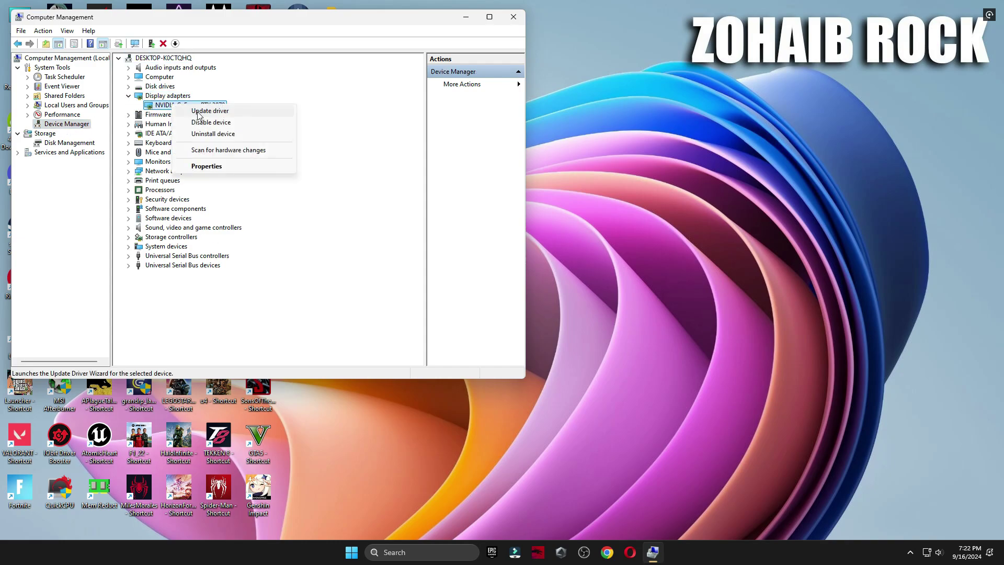
{"action": "left_click", "coordinate": [200, 113]}
{"action": "left_click", "coordinate": [267, 178]}
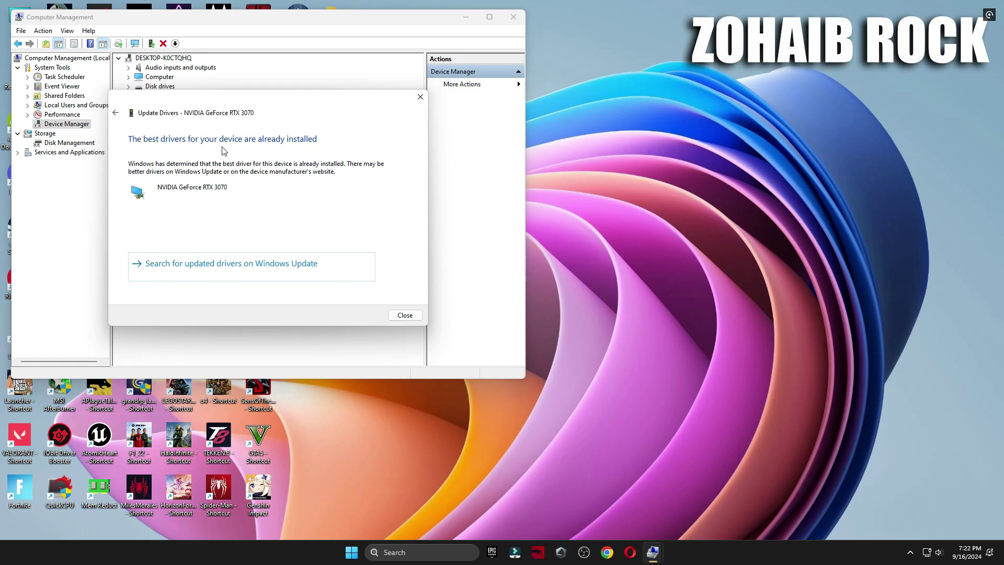
Step: Look up the installed graphics driver in the NVIDIA app, then close the app and the driver update wizard
{"action": "left_click", "coordinate": [407, 553]}
{"action": "type", "text": "nvIDIA"}
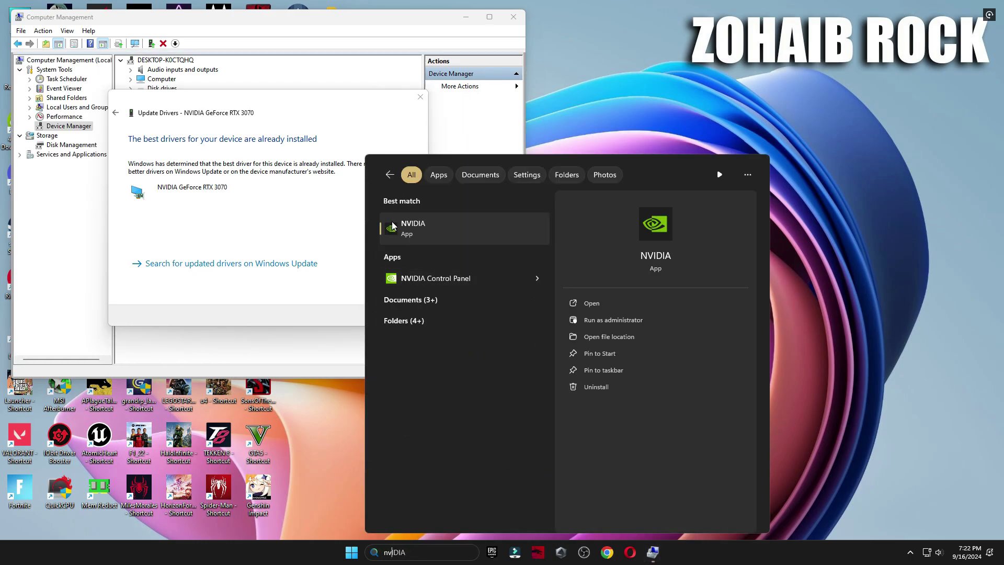
{"action": "left_click", "coordinate": [393, 226]}
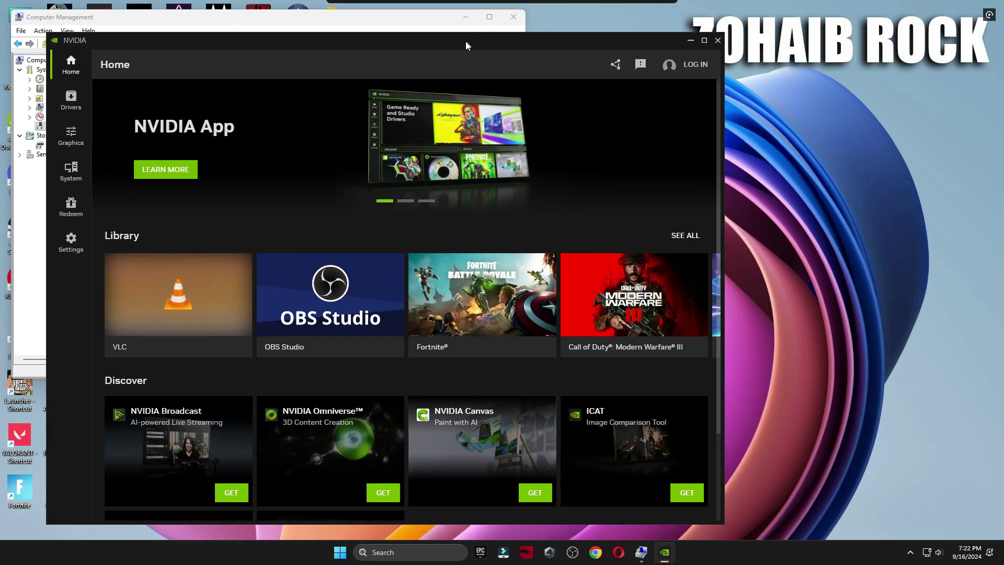
{"action": "left_click_drag", "start_coordinate": [468, 46], "coordinate": [428, 24]}
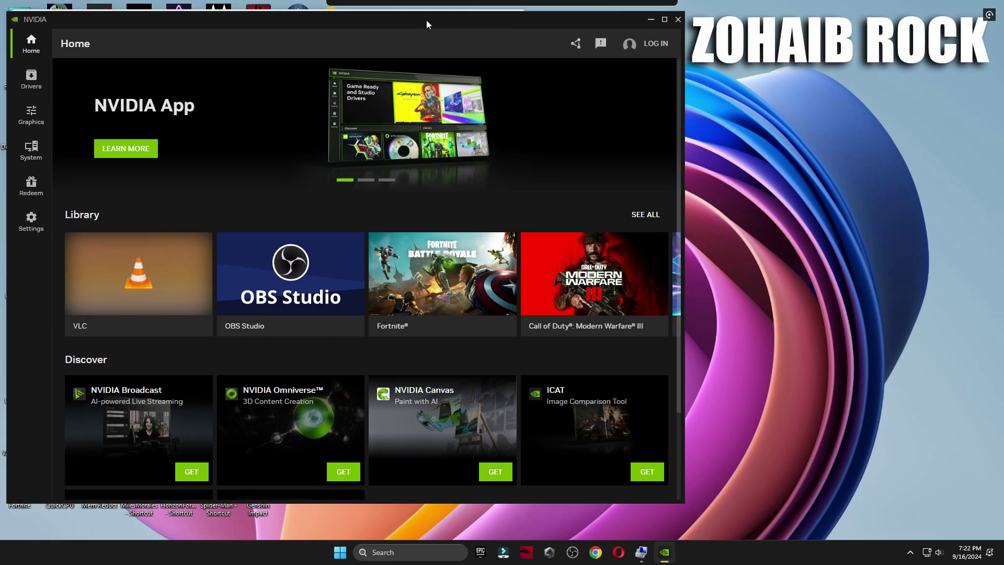
{"action": "left_click", "coordinate": [29, 80]}
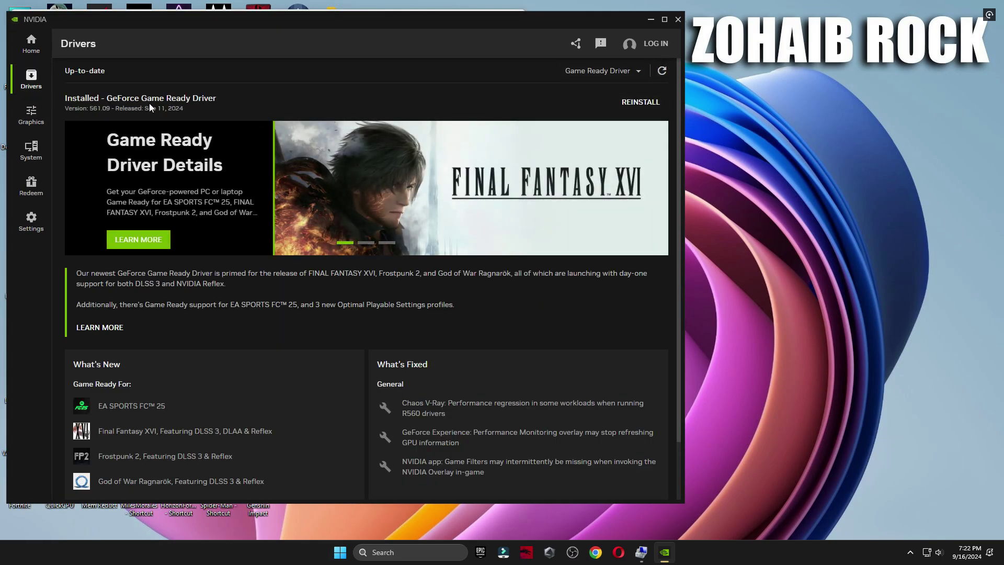
{"action": "left_click", "coordinate": [678, 19]}
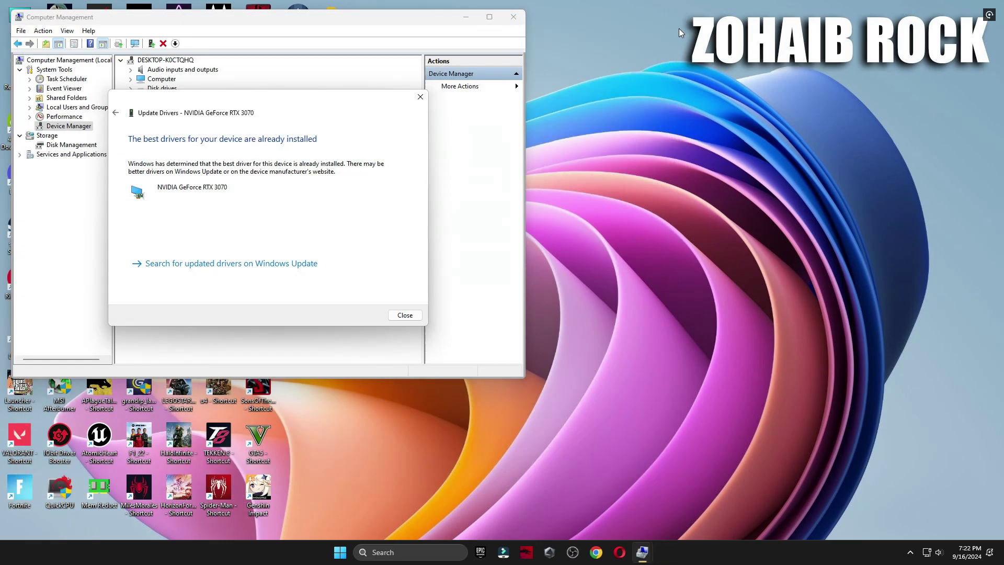
{"action": "left_click", "coordinate": [420, 99]}
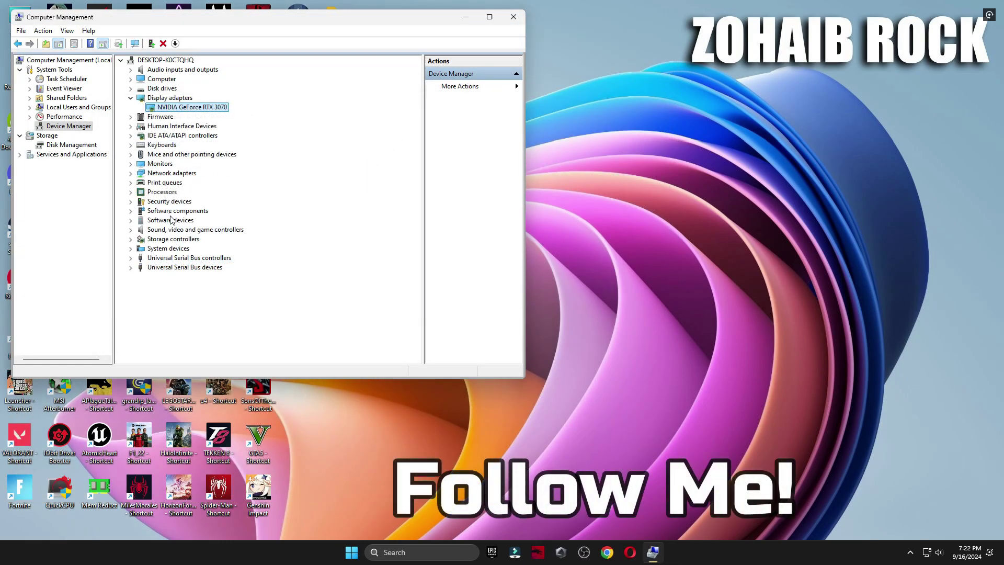
Step: Disable the High precision event timer under System devices and close Computer Management
{"action": "left_click", "coordinate": [167, 248]}
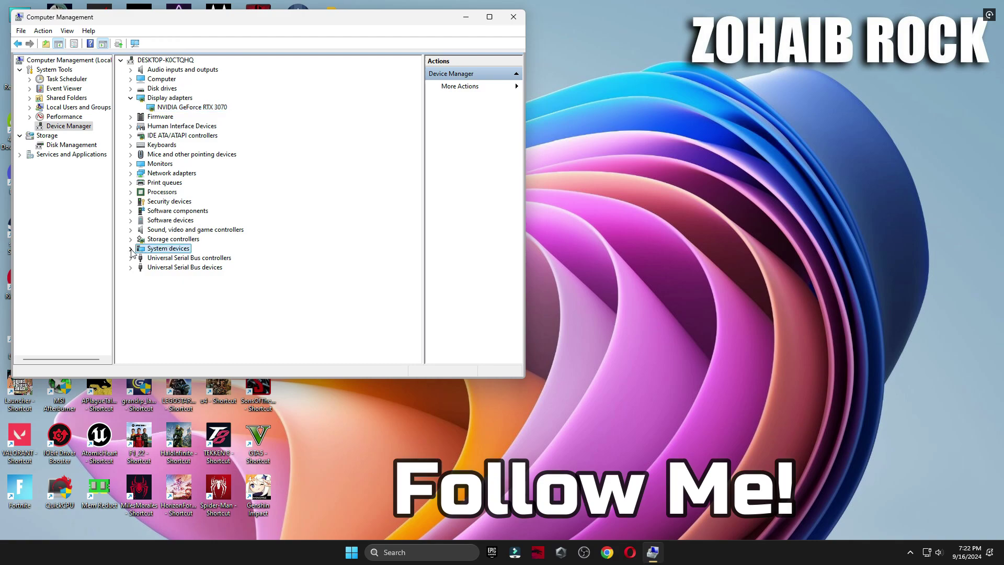
{"action": "left_click", "coordinate": [131, 249]}
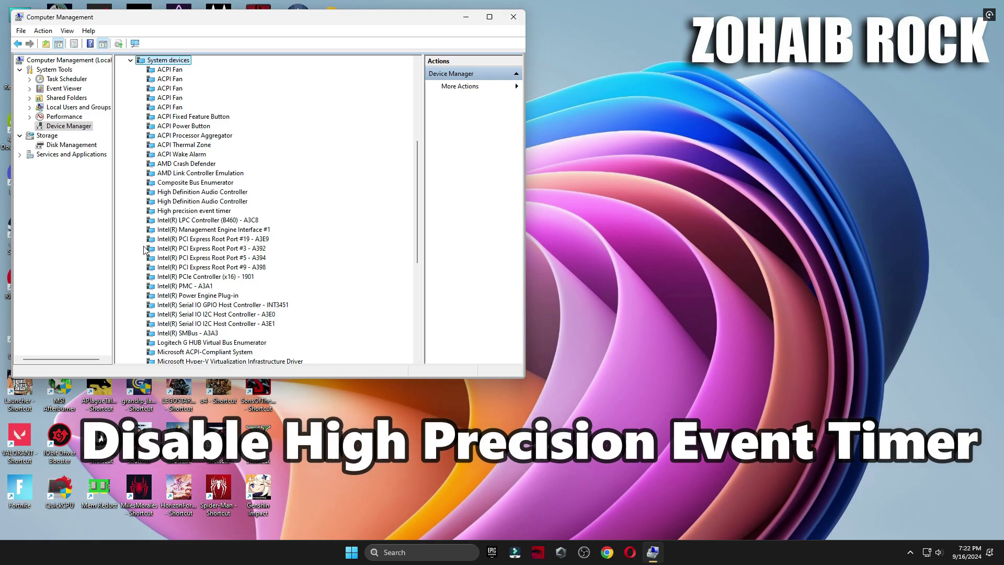
{"action": "left_click", "coordinate": [175, 211]}
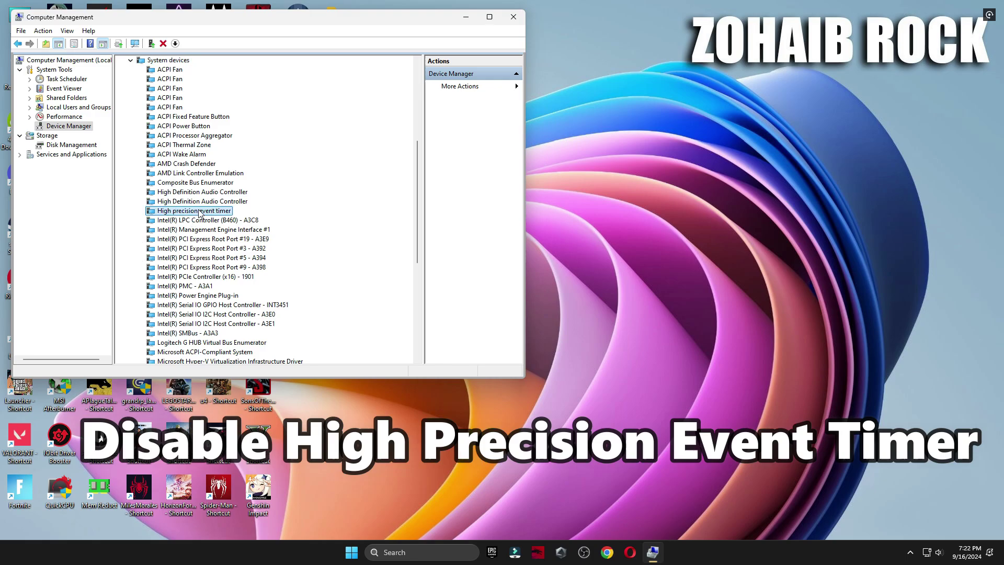
{"action": "right_click", "coordinate": [176, 215]}
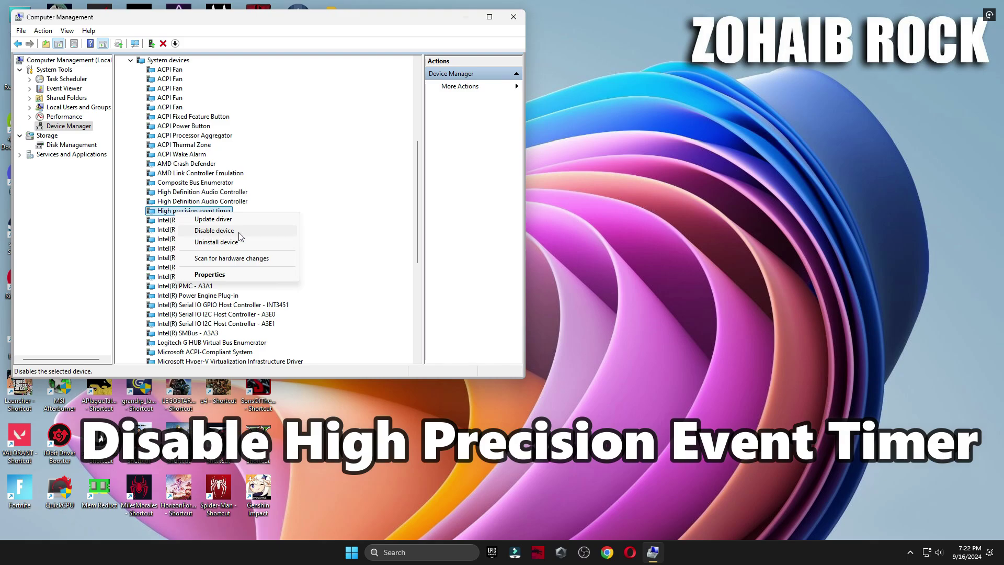
{"action": "left_click", "coordinate": [208, 233]}
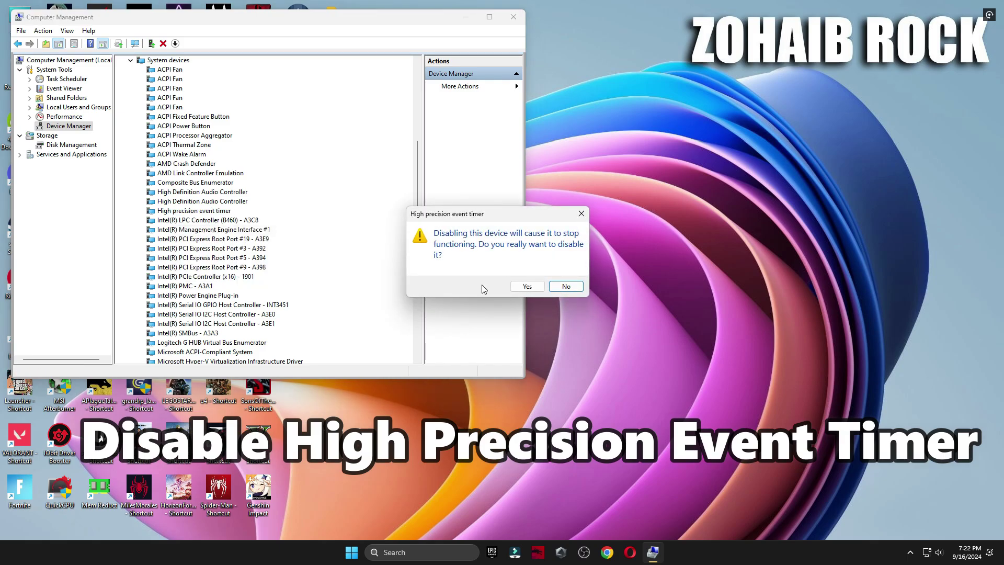
{"action": "left_click", "coordinate": [523, 286]}
{"action": "scroll", "coordinate": [213, 290], "scroll_direction": "down", "scroll_amount": 4}
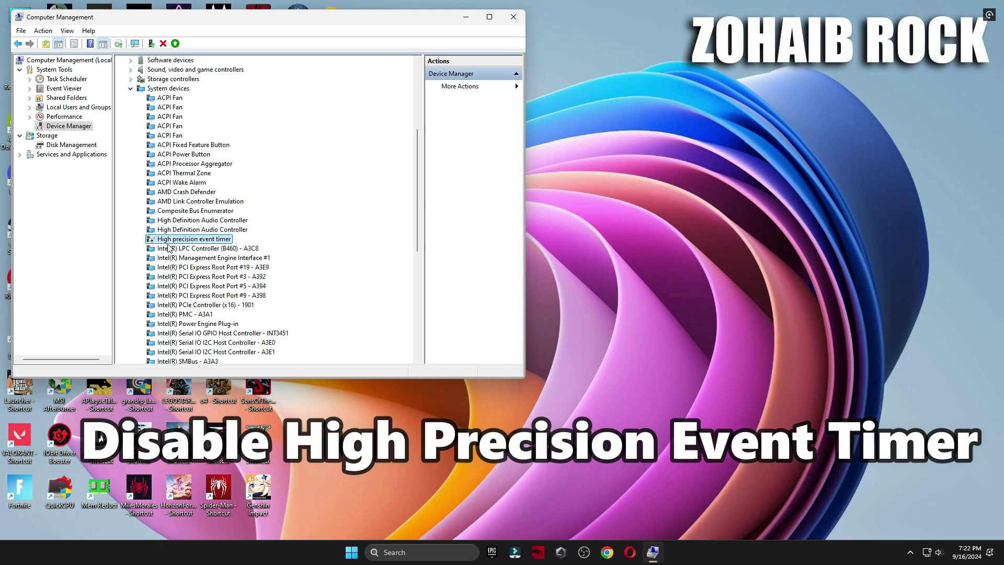
{"action": "left_click", "coordinate": [518, 20]}
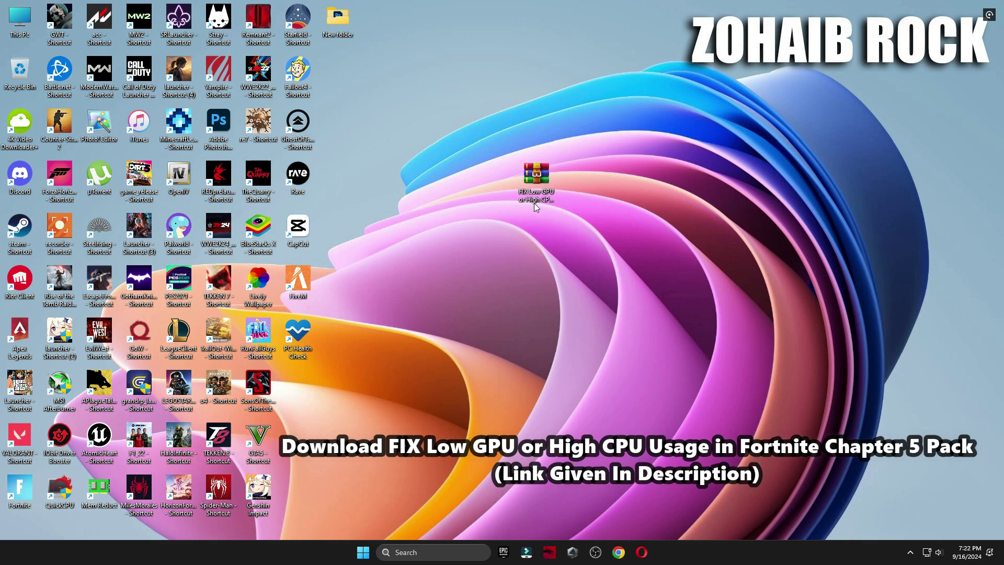
Step: Extract the FIX Low GPU or High CPU Usage archive on the desktop and place the extracted folder beside it
{"action": "right_click", "coordinate": [535, 206]}
{"action": "mouse_move", "coordinate": [571, 396]}
{"action": "left_click", "coordinate": [709, 449]}
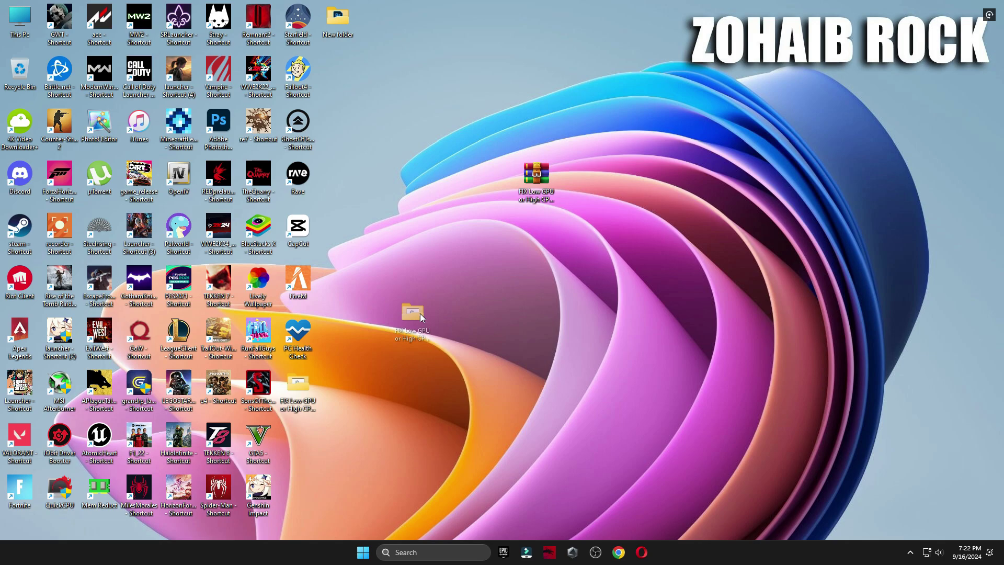
{"action": "left_click_drag", "start_coordinate": [420, 313], "coordinate": [492, 197]}
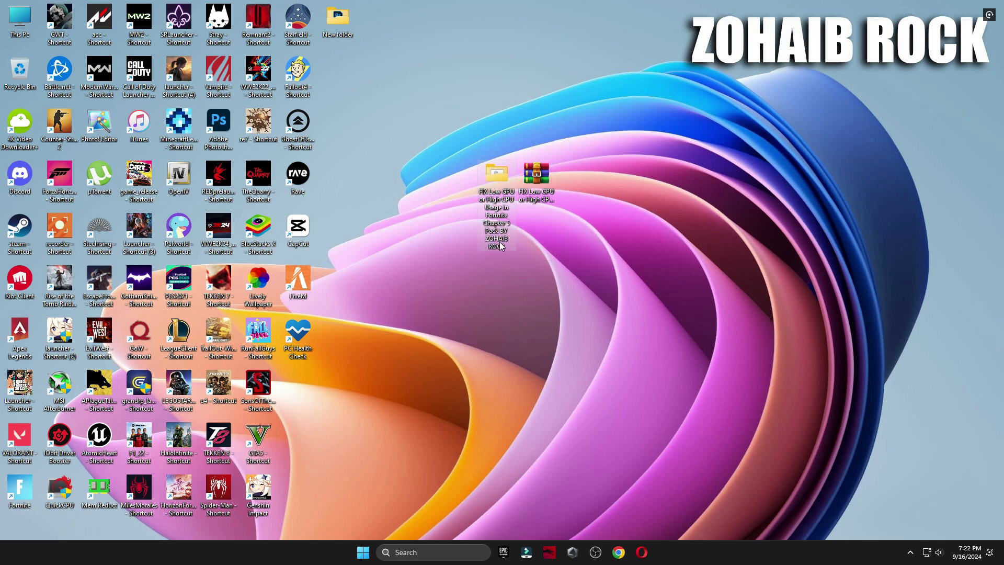
Step: Open the 64bit folder inside Quick-CPU in the extracted pack
{"action": "double_click", "coordinate": [495, 174]}
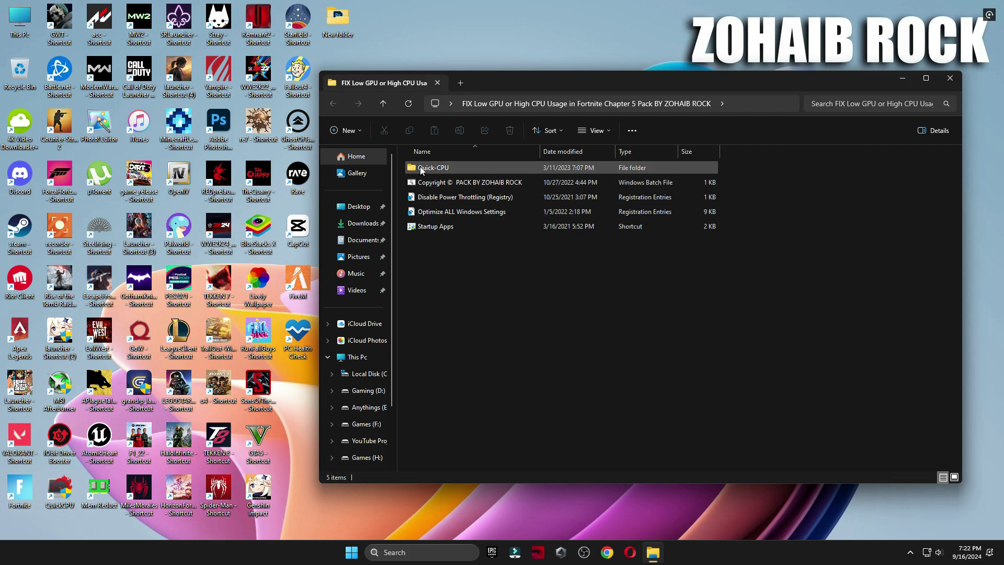
{"action": "double_click", "coordinate": [433, 169]}
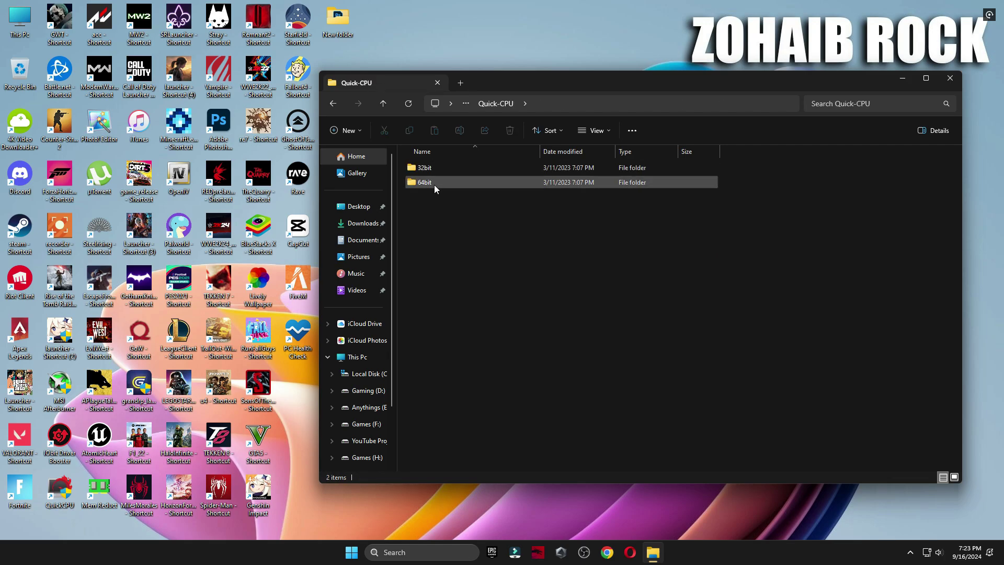
{"action": "double_click", "coordinate": [434, 183]}
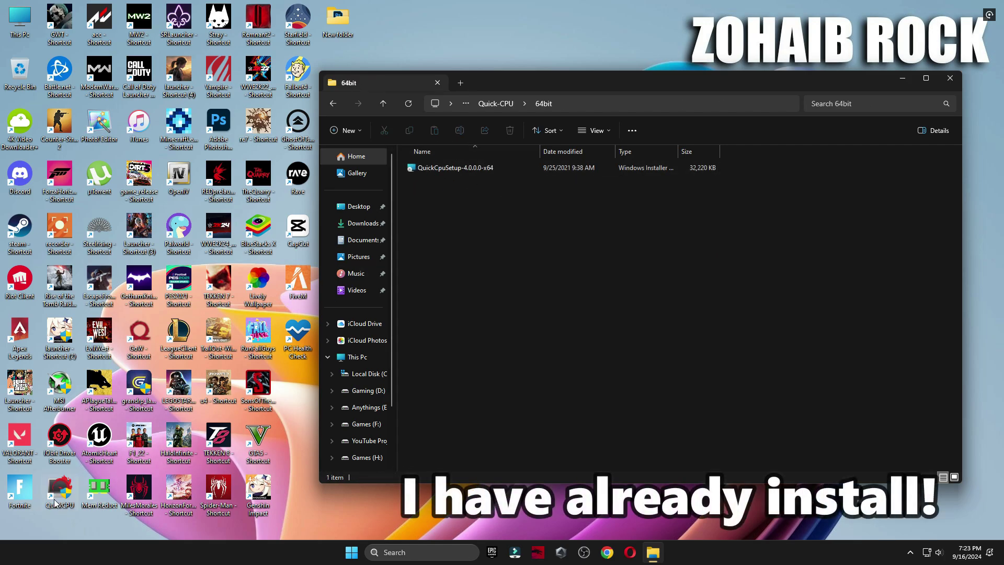
Step: Launch QuickCPU from the desktop with permission to make changes to the device
{"action": "double_click", "coordinate": [73, 503]}
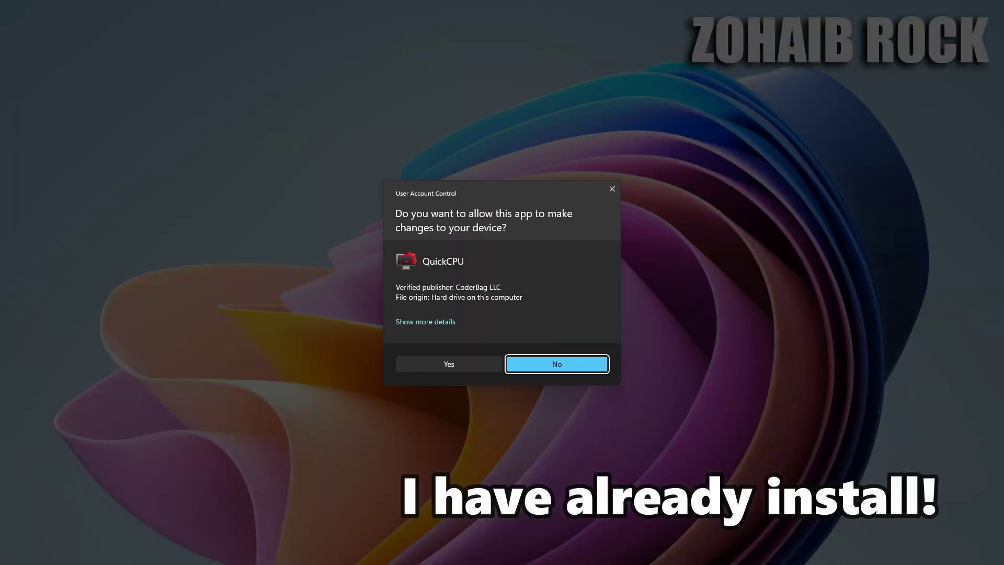
{"action": "key", "text": "Escape"}
{"action": "left_click", "coordinate": [880, 104]}
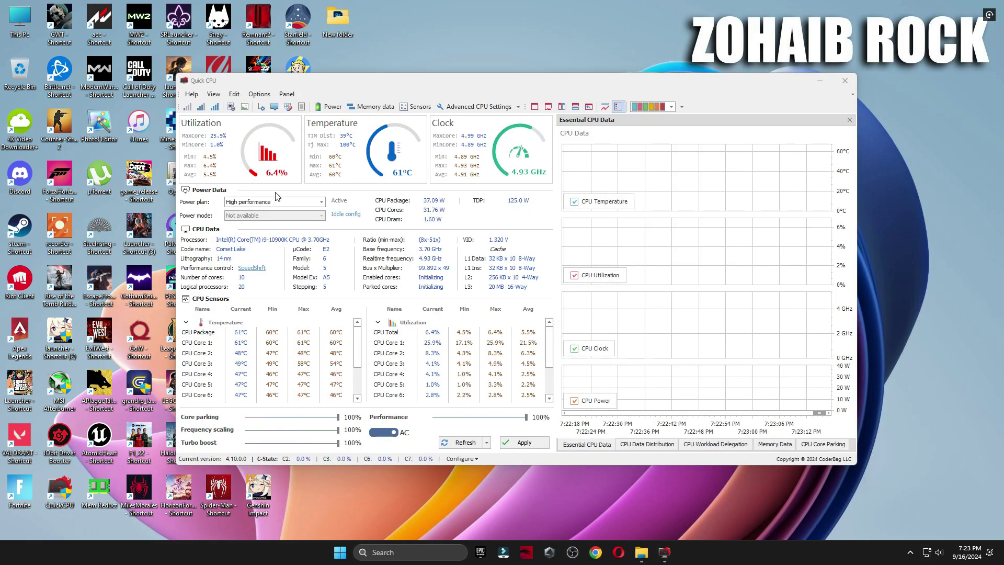
Step: Apply the High performance power plan with core parking, frequency scaling and turbo boost at 100%, and close Quick CPU
{"action": "left_click", "coordinate": [316, 203]}
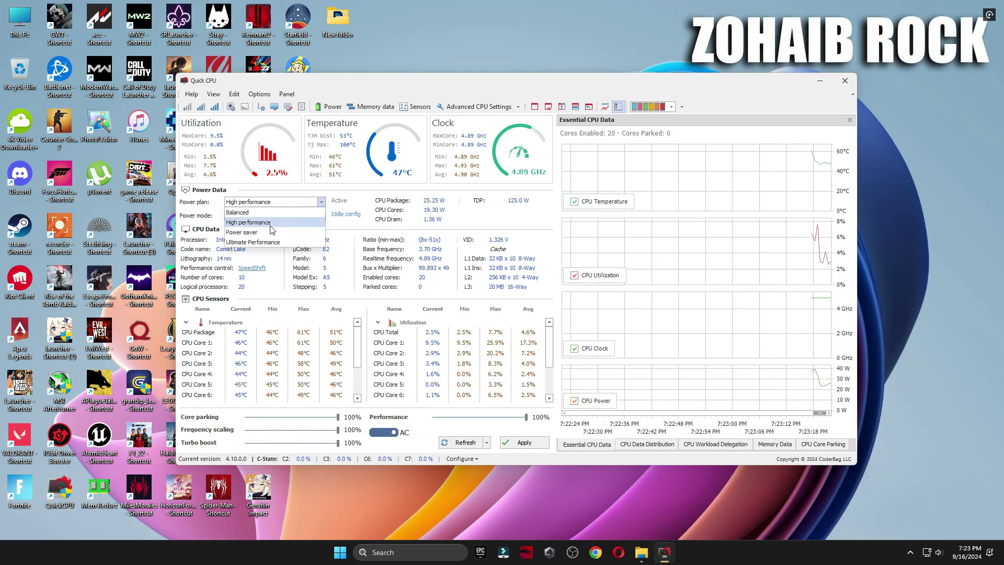
{"action": "left_click", "coordinate": [252, 226]}
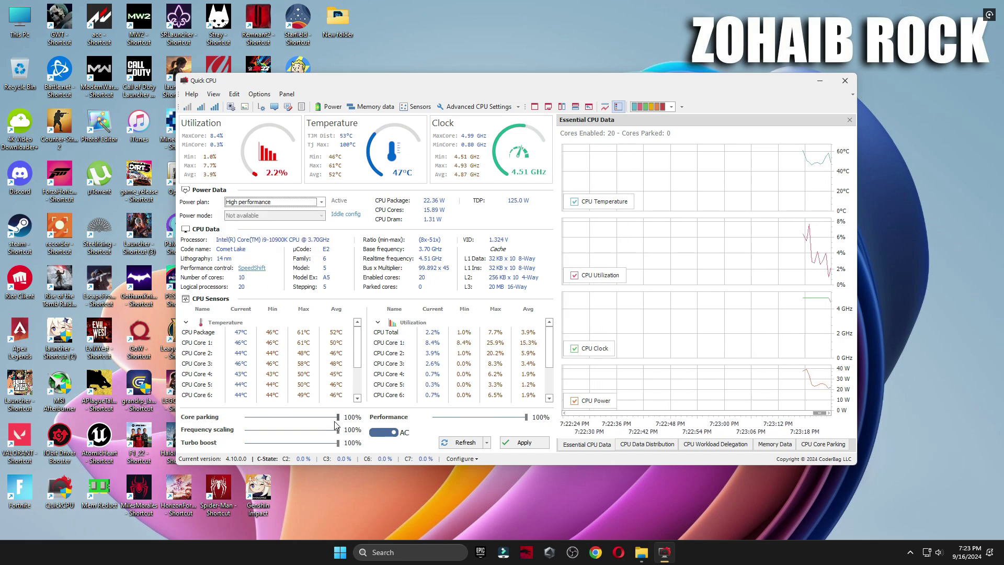
{"action": "left_click", "coordinate": [269, 418]}
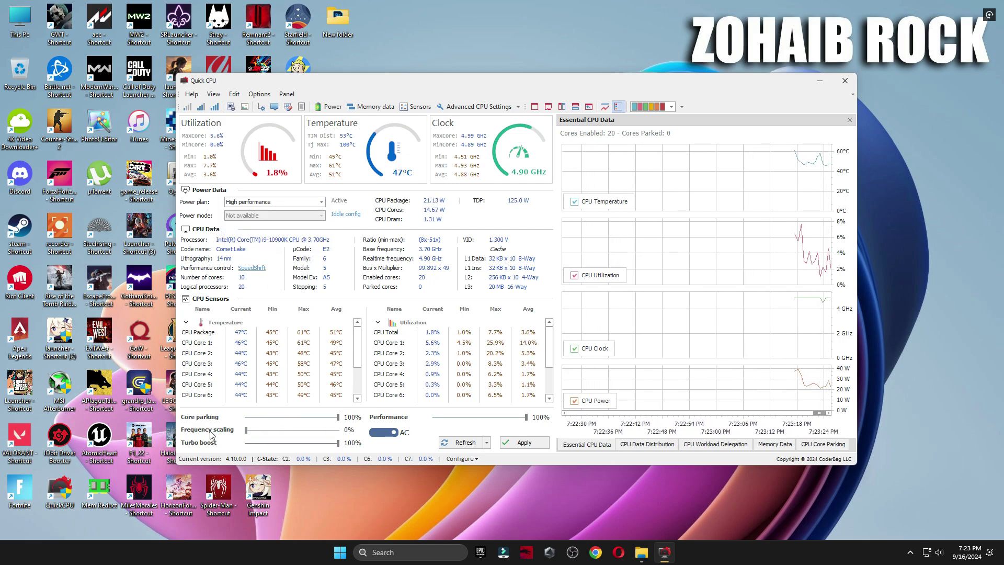
{"action": "left_click", "coordinate": [271, 443]}
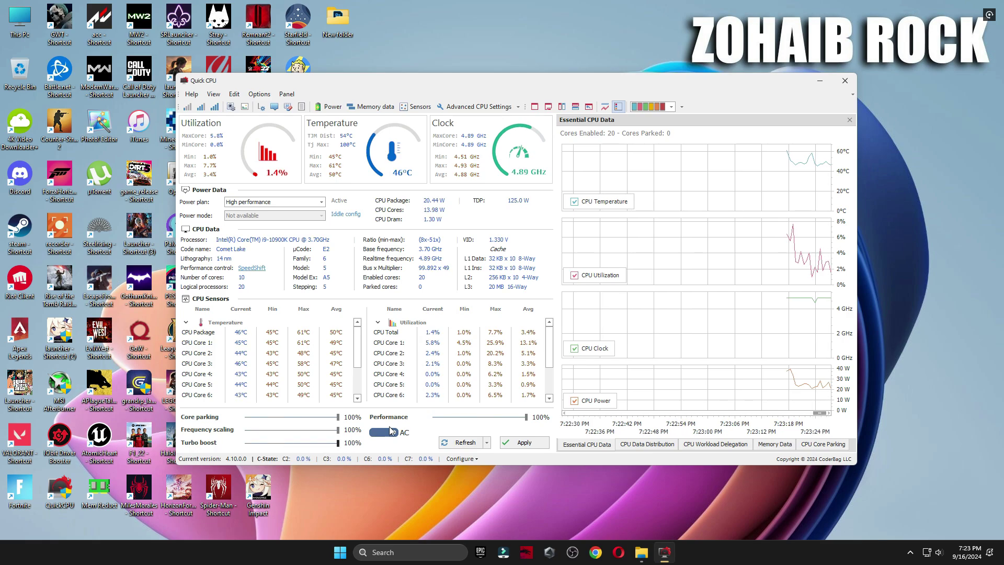
{"action": "left_click", "coordinate": [523, 442]}
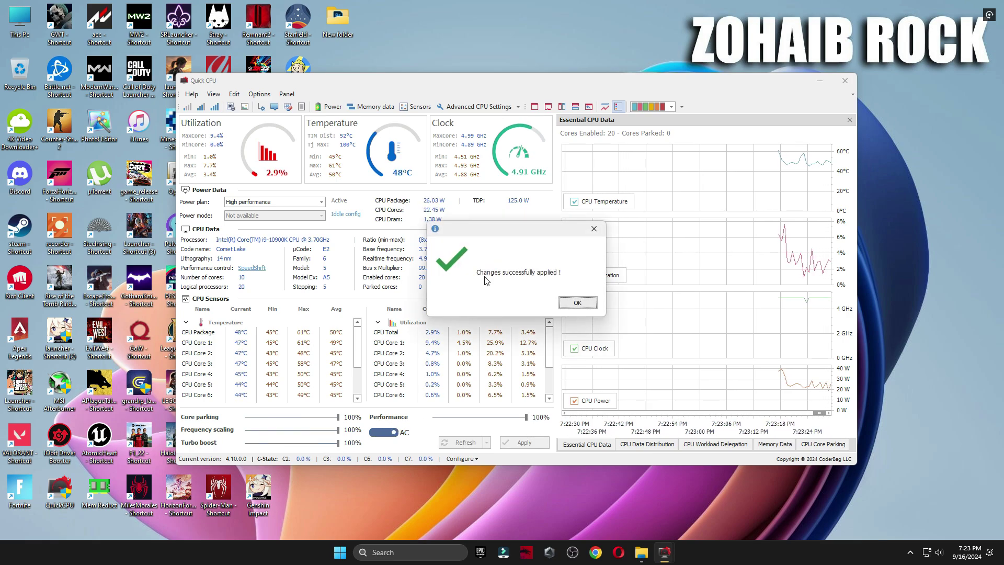
{"action": "left_click", "coordinate": [578, 302]}
{"action": "left_click", "coordinate": [845, 80]}
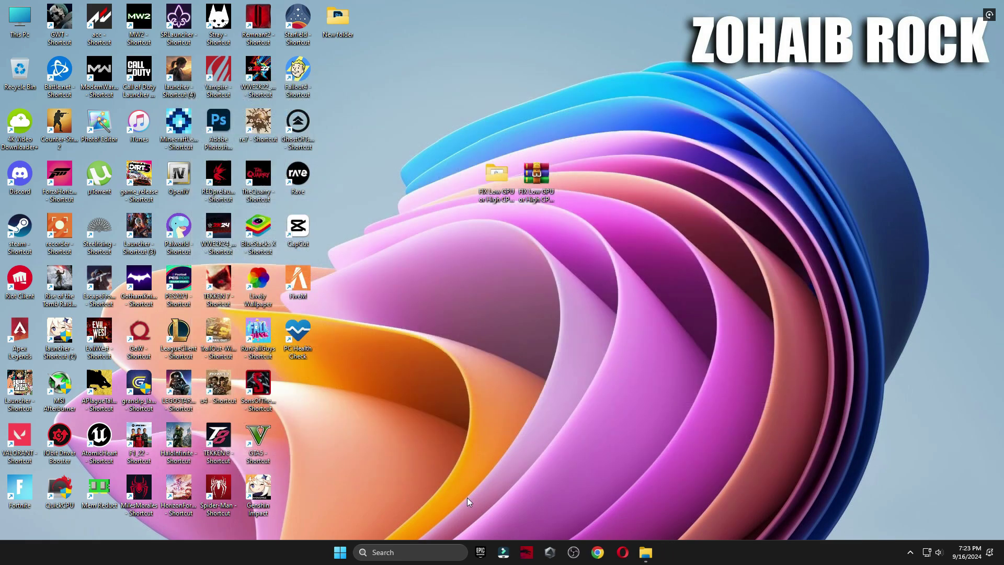
Step: Find Choose a power plan, review the preferred and additional power plans, and close Power Options
{"action": "left_click", "coordinate": [430, 558]}
{"action": "type", "text": "pow"}
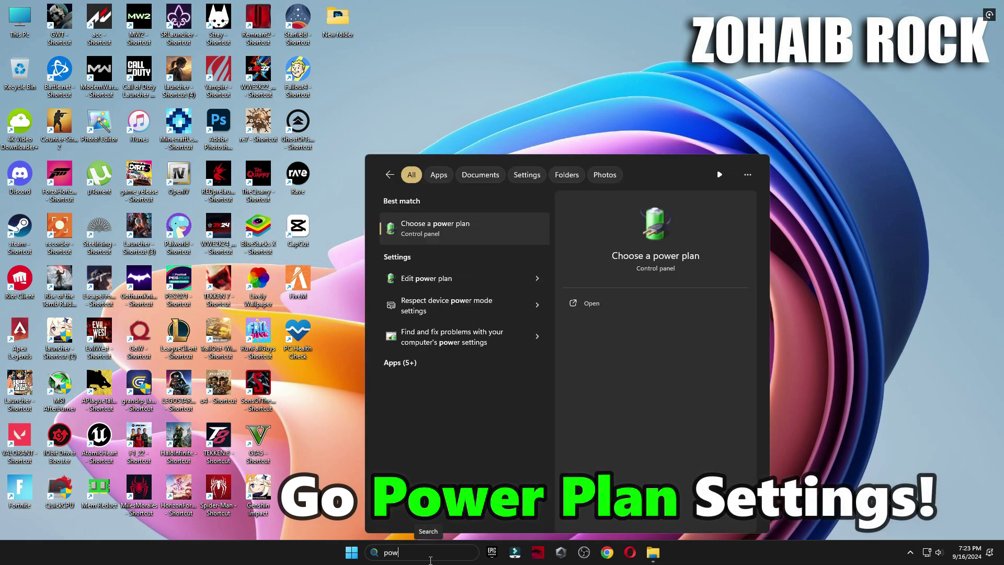
{"action": "type", "text": "er"}
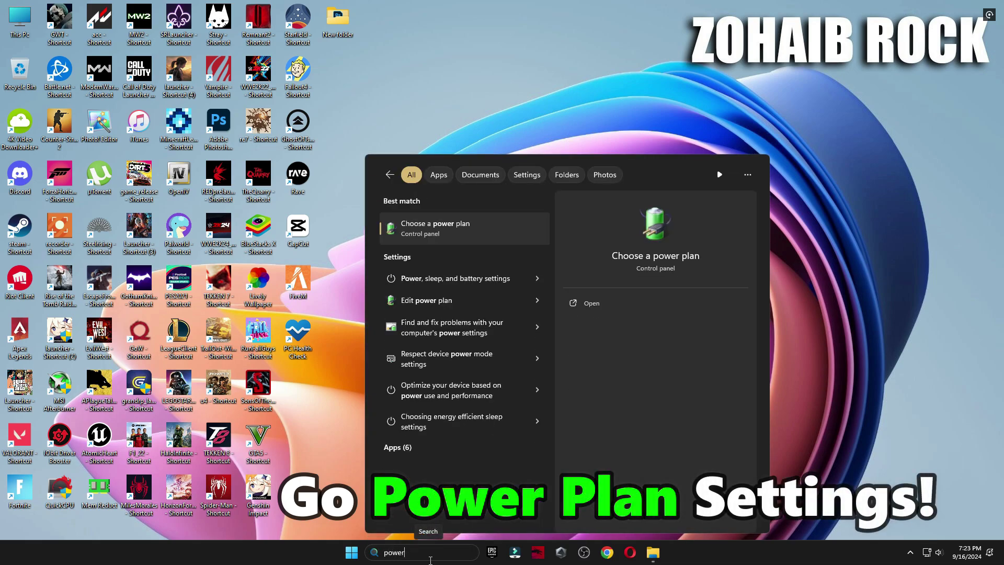
{"action": "left_click", "coordinate": [429, 219]}
{"action": "left_click", "coordinate": [381, 251]}
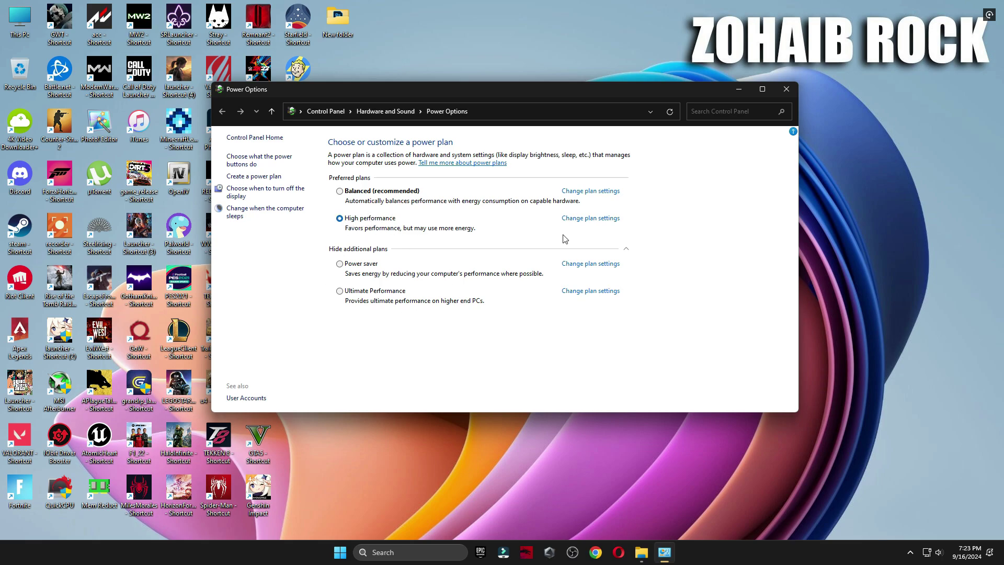
{"action": "left_click", "coordinate": [626, 249]}
{"action": "left_click", "coordinate": [787, 93]}
Step: Return to the main pack folder and select the Disable Power Throttling (Registry) and Optimize ALL Windows Settings files
{"action": "left_click", "coordinate": [654, 552]}
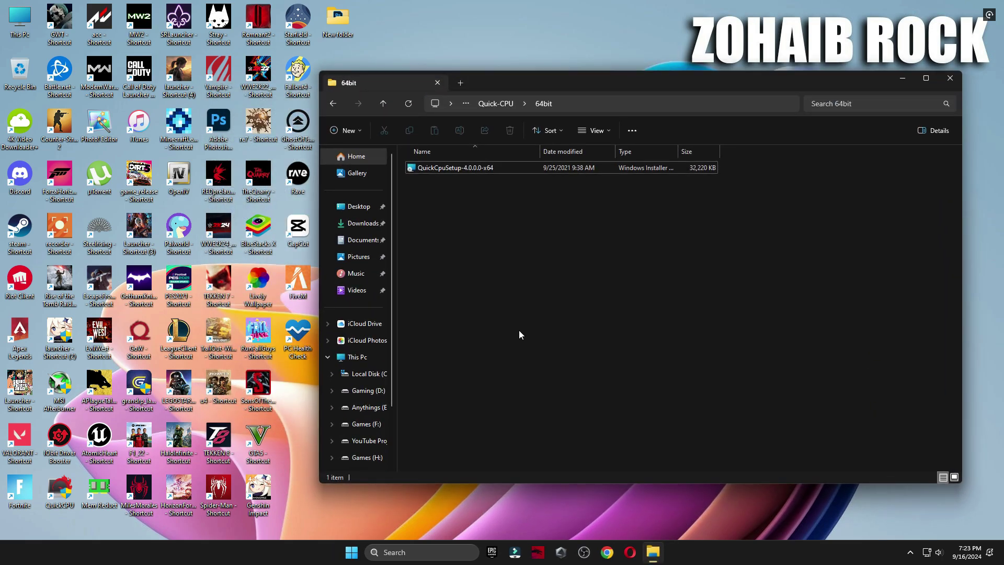
{"action": "left_click", "coordinate": [333, 104]}
{"action": "left_click", "coordinate": [333, 103]}
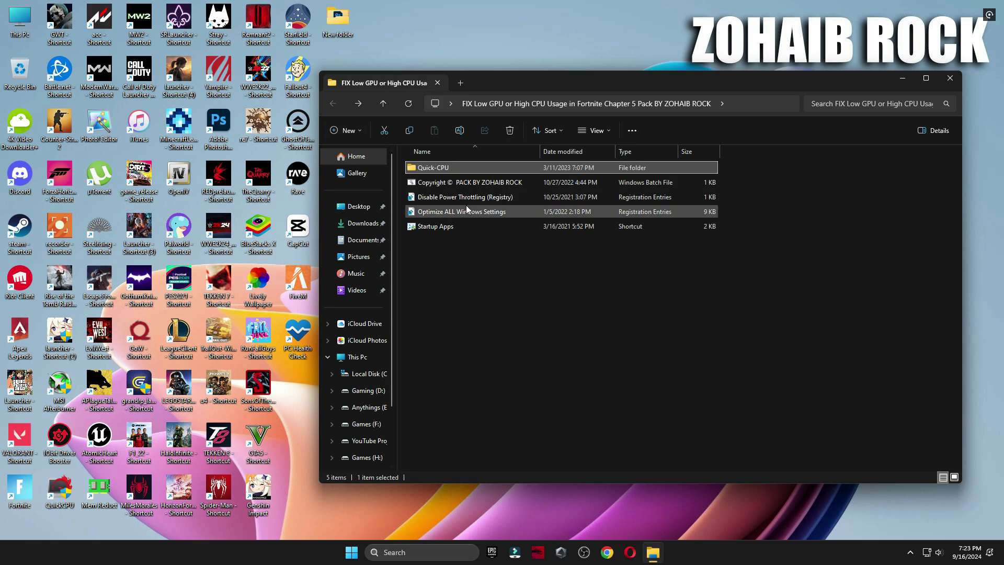
{"action": "left_click", "coordinate": [712, 199]}
{"action": "left_click", "coordinate": [710, 212], "text": "ctrl"}
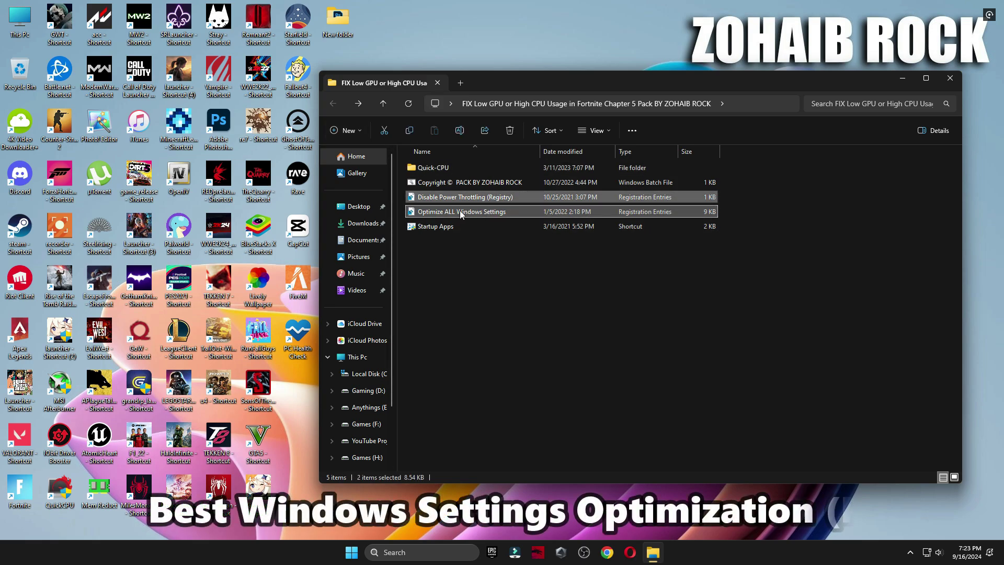
Step: Look through the System page of Windows Settings and close it
{"action": "left_click", "coordinate": [357, 553]}
{"action": "left_click", "coordinate": [521, 250]}
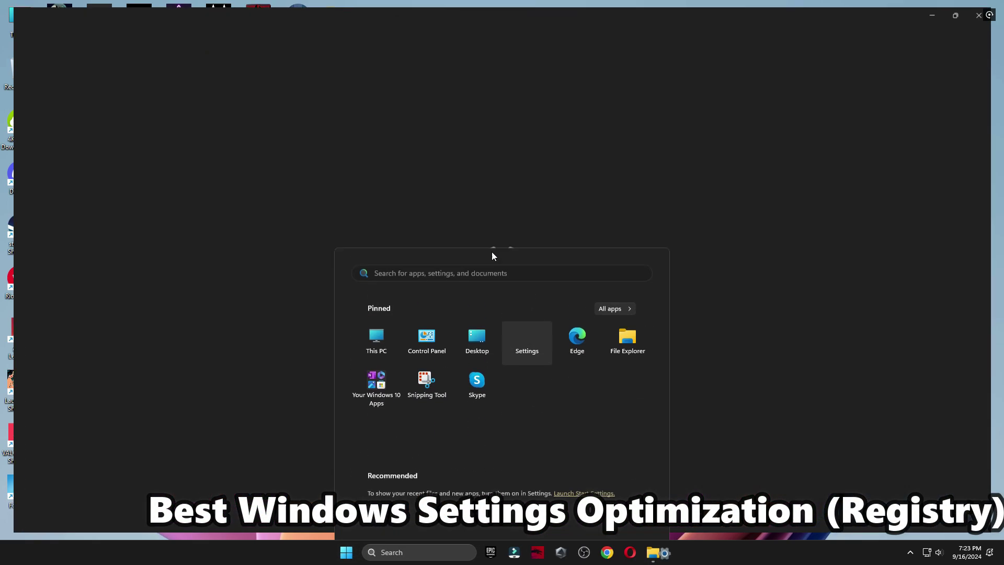
{"action": "scroll", "coordinate": [451, 351], "scroll_direction": "down", "scroll_amount": 5}
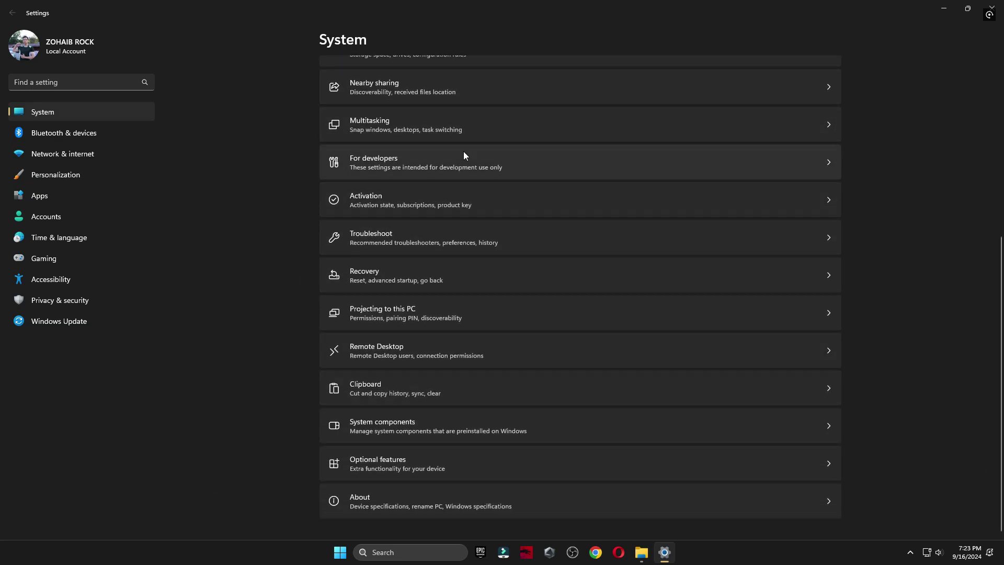
{"action": "left_click", "coordinate": [992, 8]}
Step: Merge the Optimize ALL Windows Settings file into the registry
{"action": "double_click", "coordinate": [469, 212]}
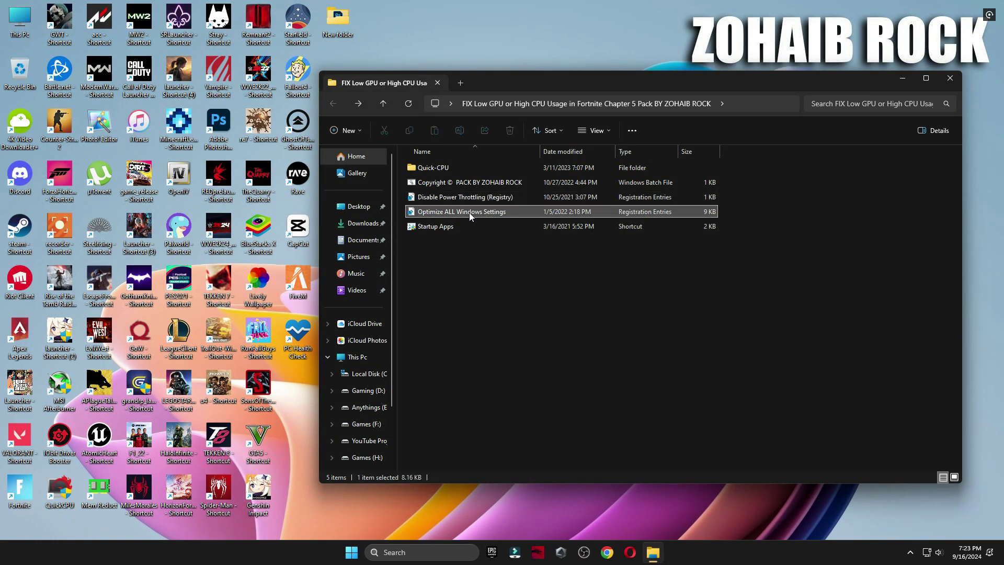
{"action": "left_click", "coordinate": [471, 360]}
{"action": "left_click", "coordinate": [581, 290]}
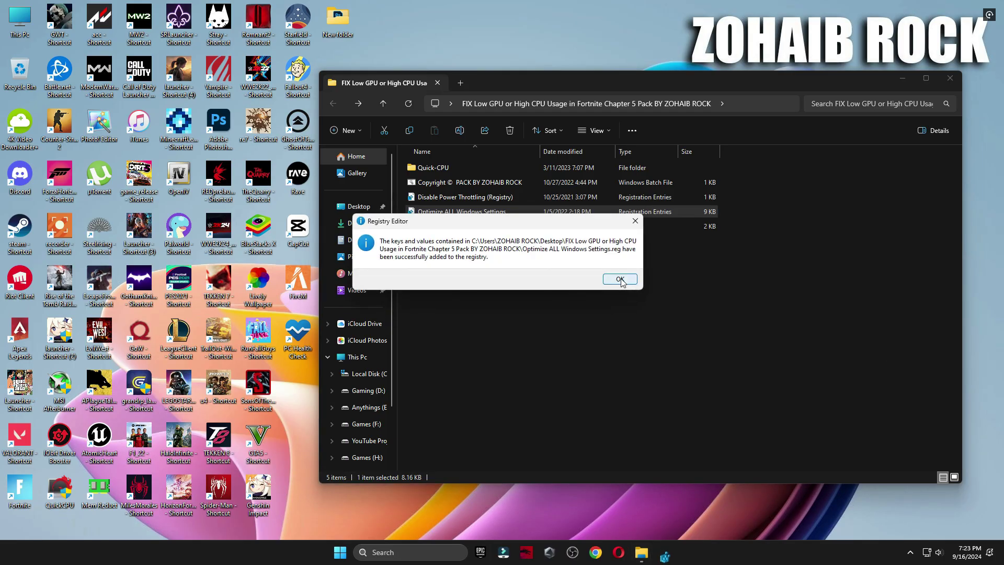
{"action": "left_click", "coordinate": [621, 280]}
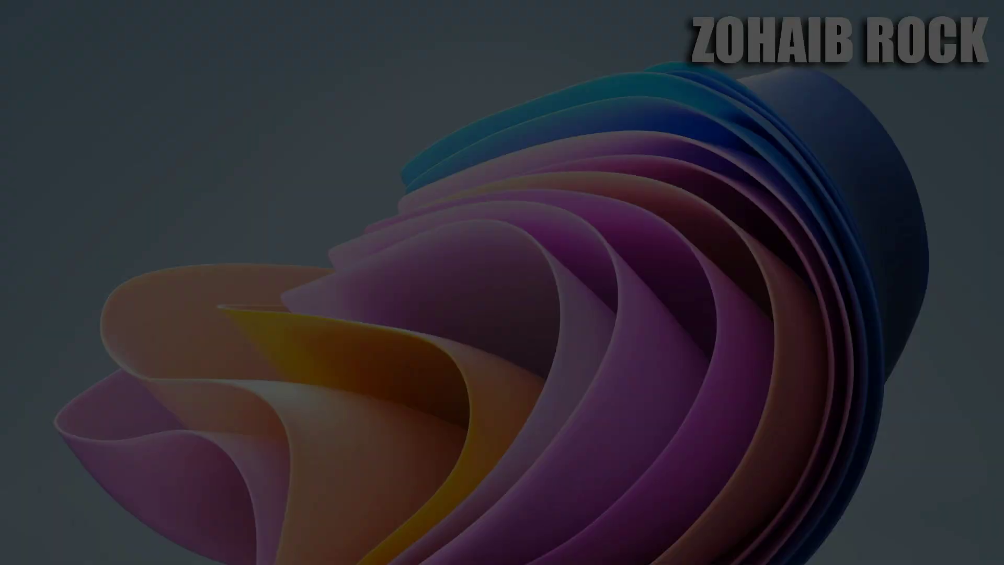
Step: Merge the Disable Power Throttling (Registry) file into the registry
{"action": "left_click", "coordinate": [556, 357]}
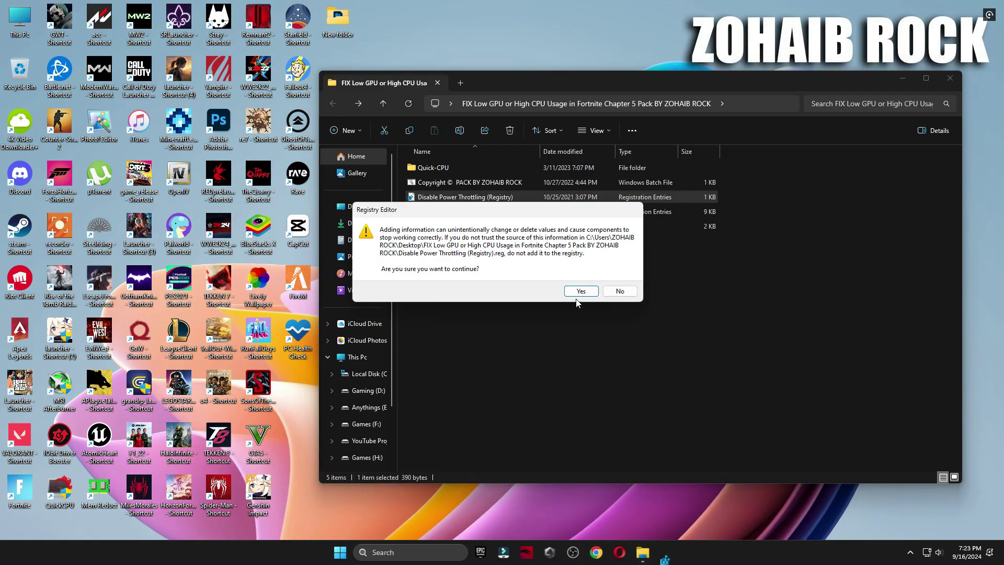
{"action": "left_click", "coordinate": [580, 289]}
{"action": "left_click", "coordinate": [619, 278]}
Step: Review the startup programs through the pack's Startup Apps shortcut, checking that uTorrent is set to Disabled, and close Task Manager
{"action": "double_click", "coordinate": [444, 228]}
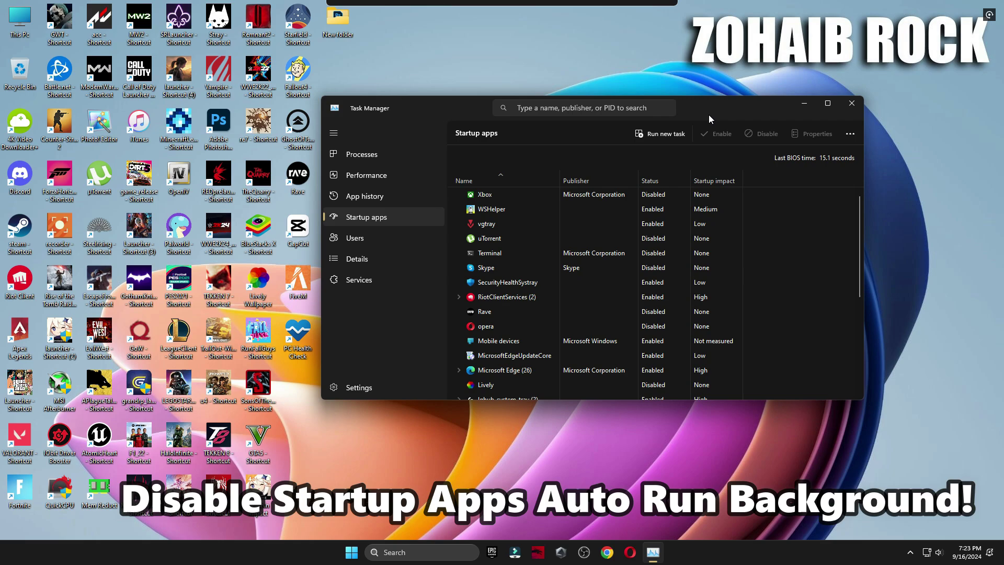
{"action": "scroll", "coordinate": [588, 259], "scroll_direction": "down", "scroll_amount": 5}
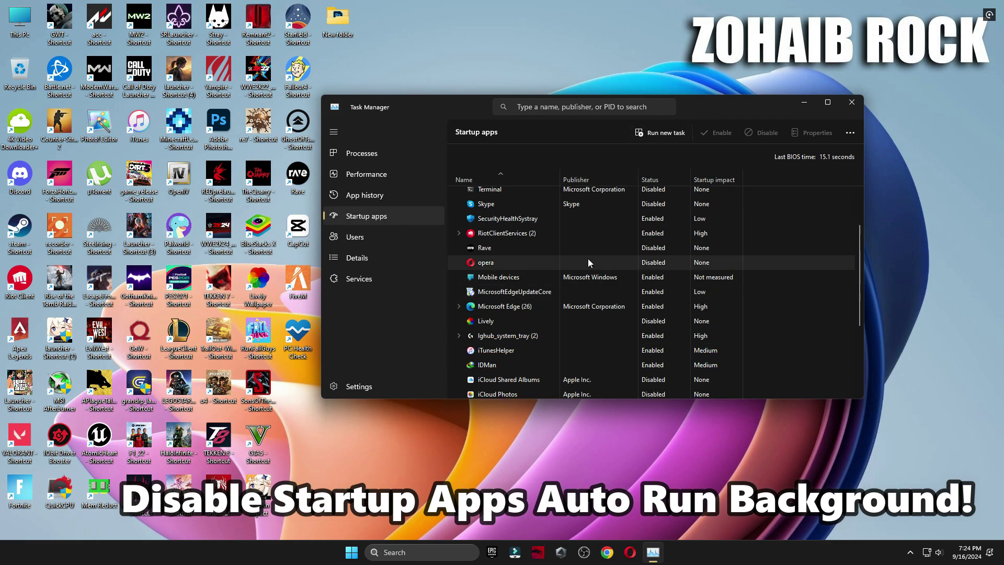
{"action": "scroll", "coordinate": [602, 253], "scroll_direction": "up", "scroll_amount": 5}
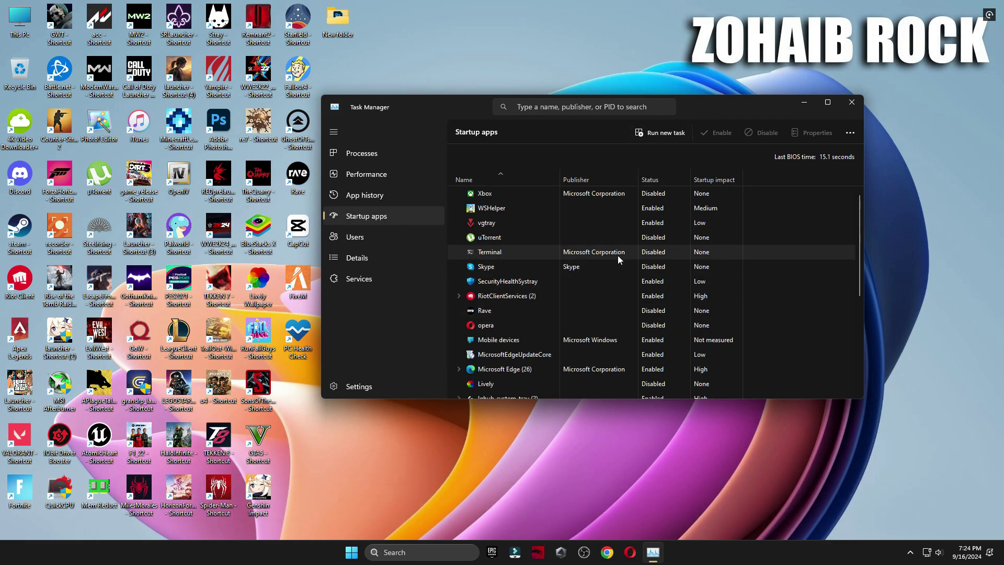
{"action": "left_click", "coordinate": [646, 240]}
{"action": "left_click", "coordinate": [715, 134]}
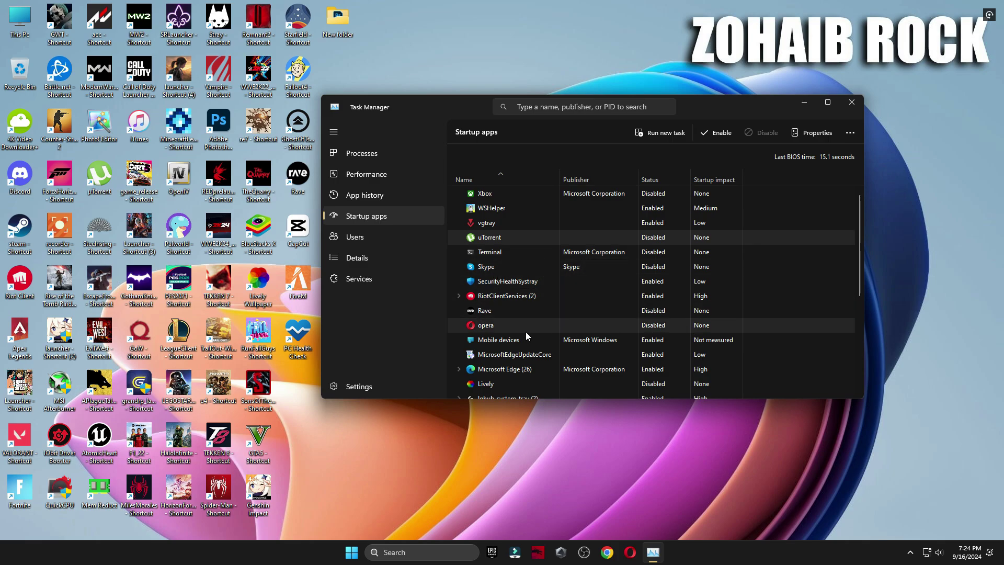
{"action": "scroll", "coordinate": [601, 340], "scroll_direction": "down", "scroll_amount": 1}
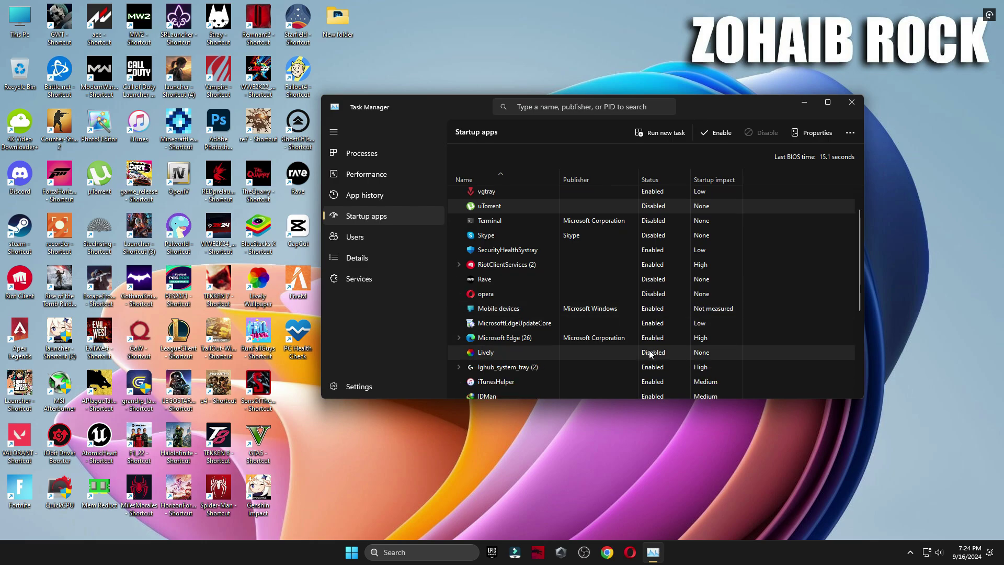
{"action": "scroll", "coordinate": [649, 350], "scroll_direction": "down", "scroll_amount": 4}
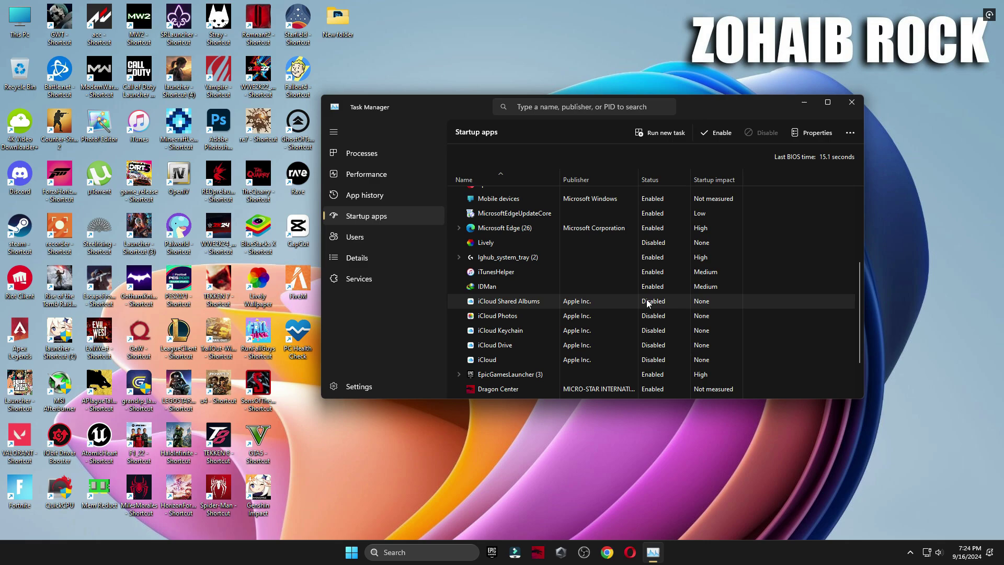
{"action": "scroll", "coordinate": [648, 302], "scroll_direction": "down", "scroll_amount": 2}
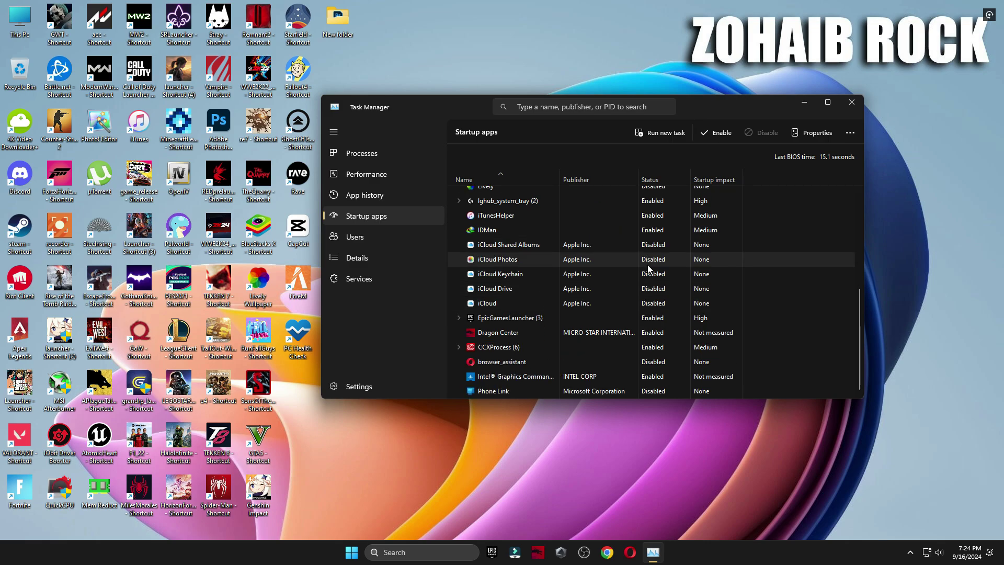
{"action": "left_click", "coordinate": [851, 103]}
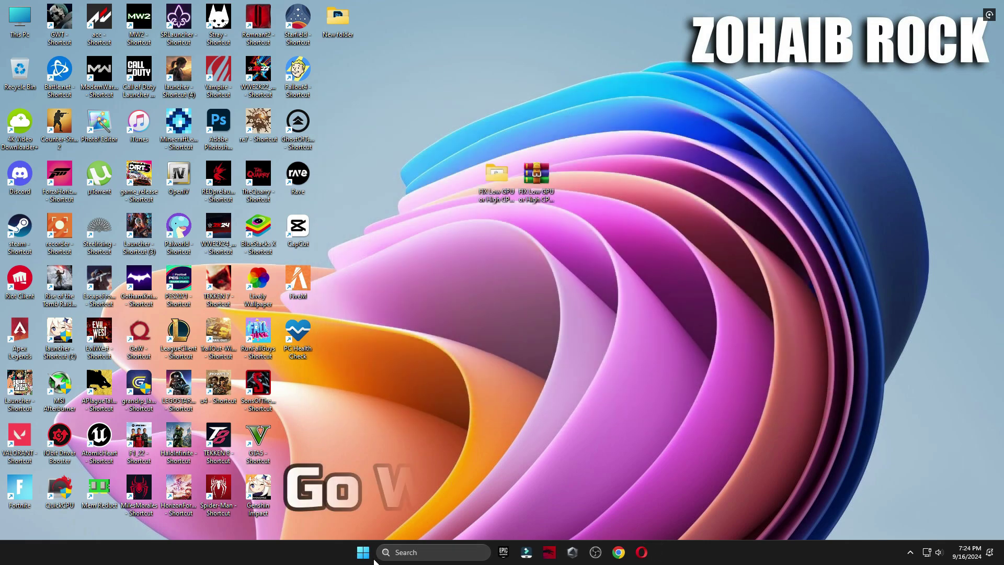
Step: Open the Graphics settings page by way of Game Mode in the Gaming section of Windows Settings
{"action": "key", "text": "super"}
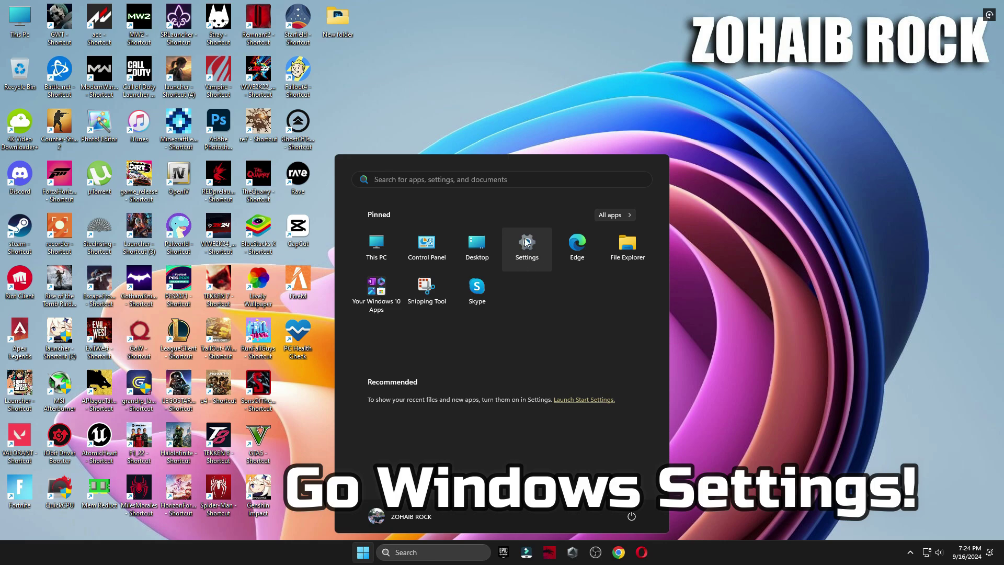
{"action": "left_click", "coordinate": [526, 242]}
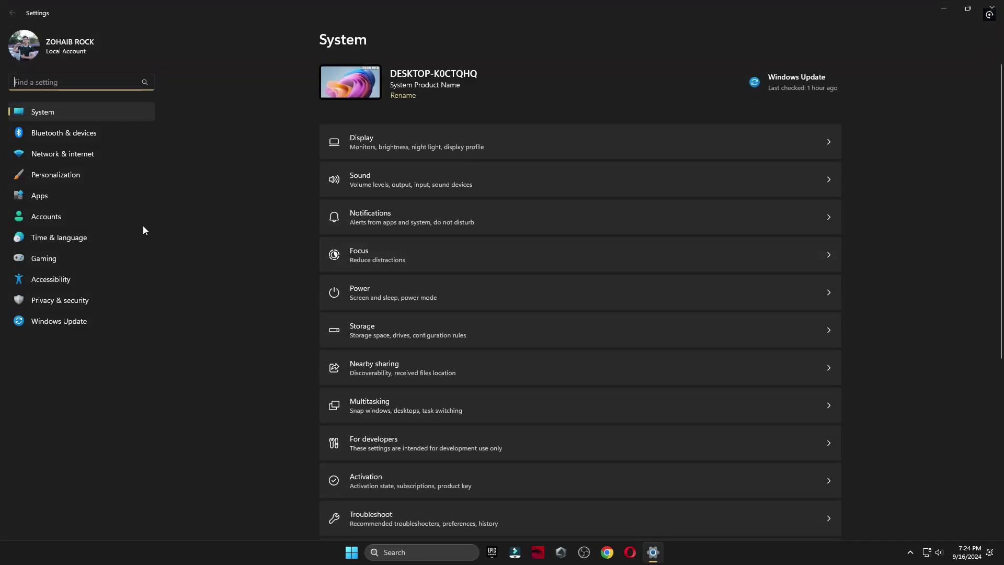
{"action": "left_click", "coordinate": [91, 258]}
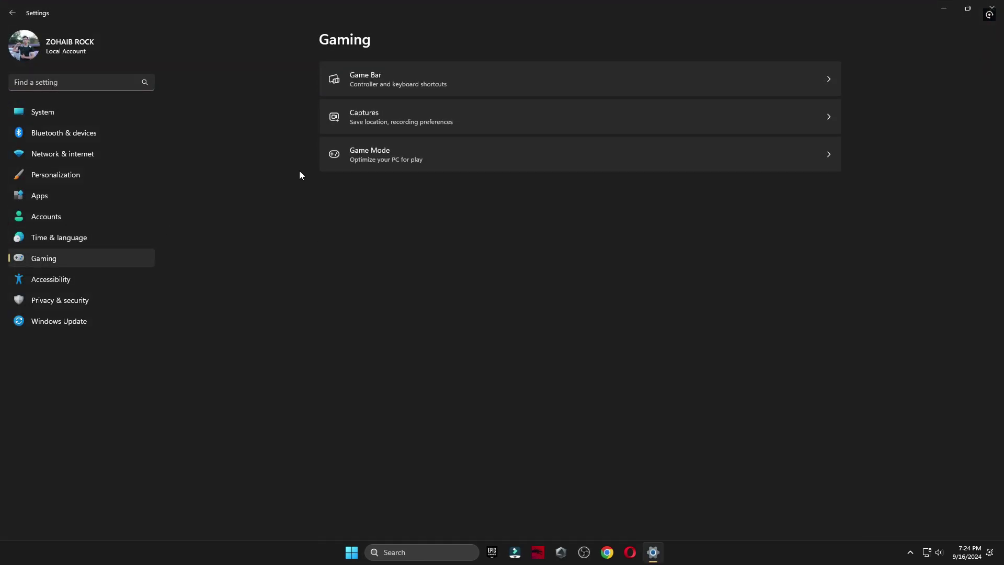
{"action": "left_click", "coordinate": [397, 151]}
{"action": "left_click", "coordinate": [354, 157]}
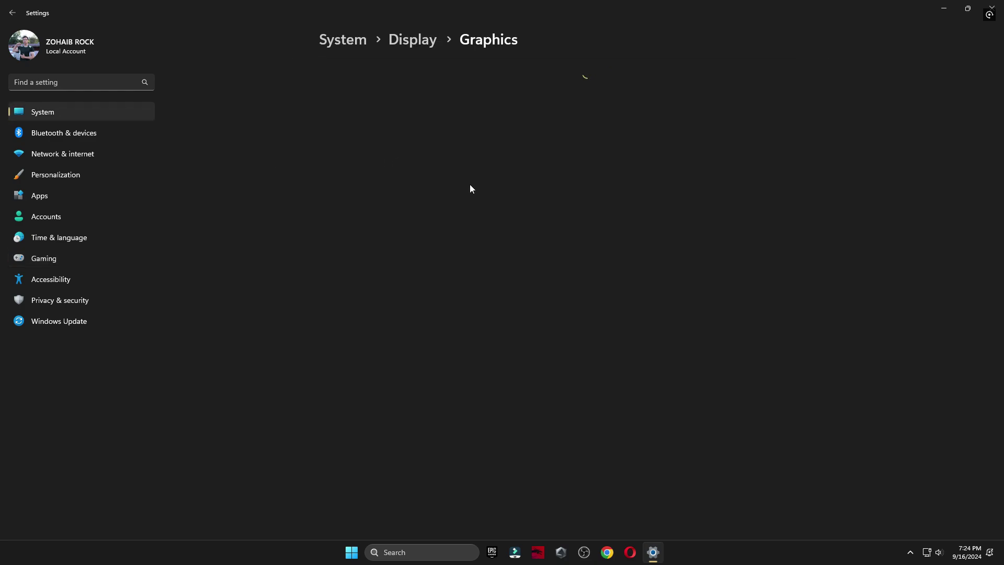
Step: Reset Fortnite's custom graphics preference in the app list
{"action": "scroll", "coordinate": [373, 433], "scroll_direction": "down", "scroll_amount": 4}
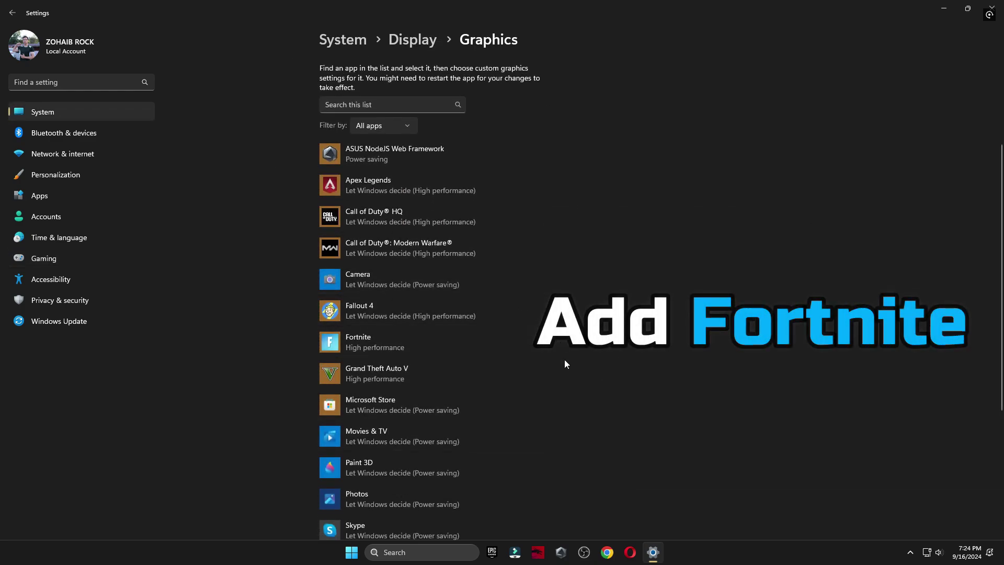
{"action": "left_click", "coordinate": [455, 340]}
{"action": "left_click", "coordinate": [539, 397]}
Step: Add the desktop app FortniteClient-Win64-Shipping from I:\Games\Fortnite\FortniteGame\Binaries\Win64 to the custom graphics options
{"action": "scroll", "coordinate": [427, 306], "scroll_direction": "up", "scroll_amount": 3}
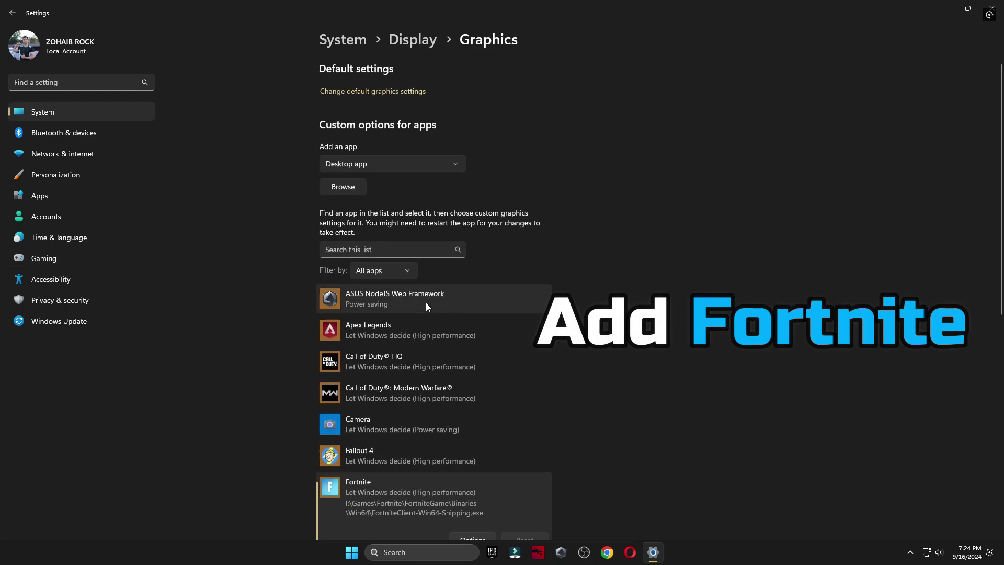
{"action": "left_click", "coordinate": [343, 186]}
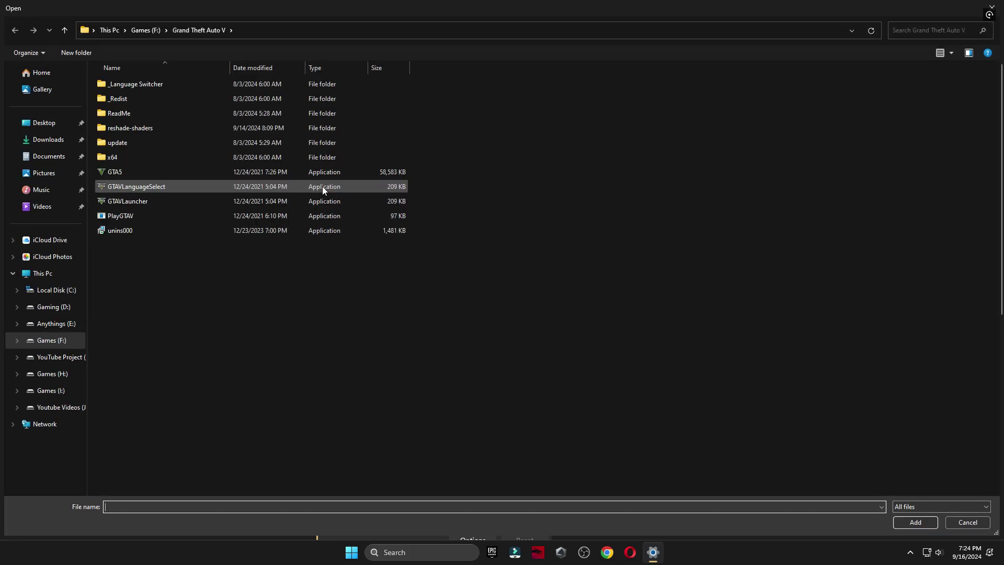
{"action": "left_click", "coordinate": [51, 390]}
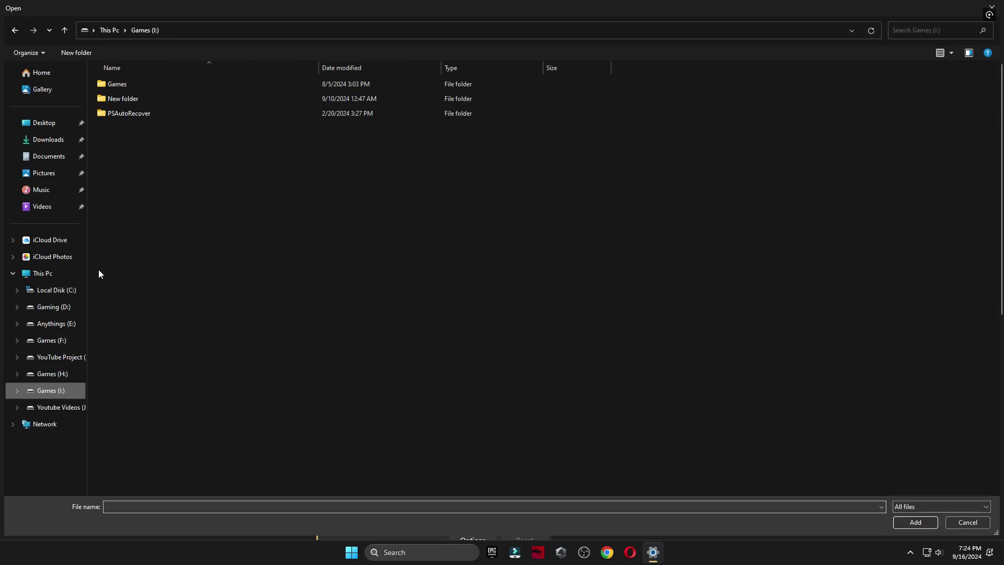
{"action": "double_click", "coordinate": [120, 85]}
{"action": "double_click", "coordinate": [130, 114]}
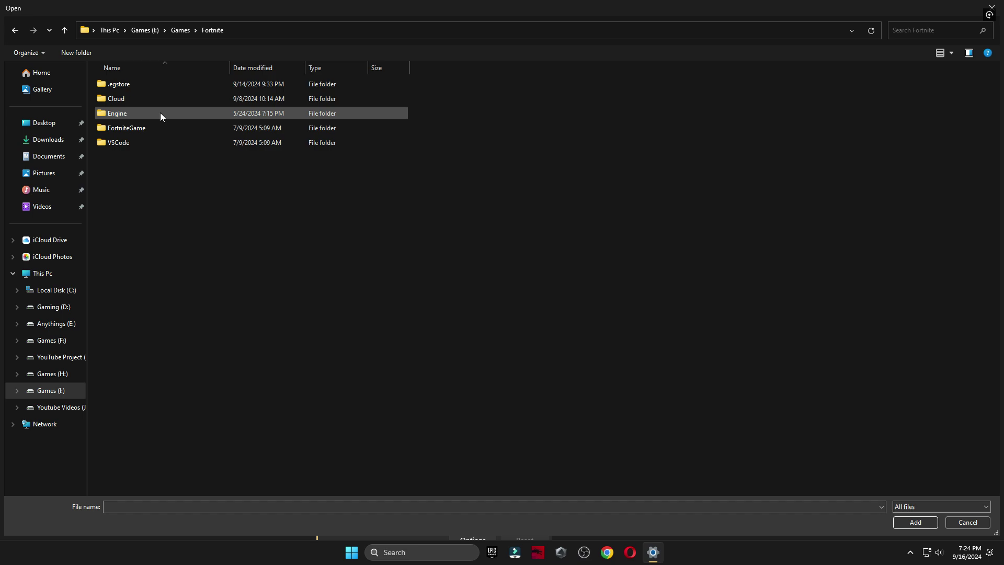
{"action": "double_click", "coordinate": [164, 130]}
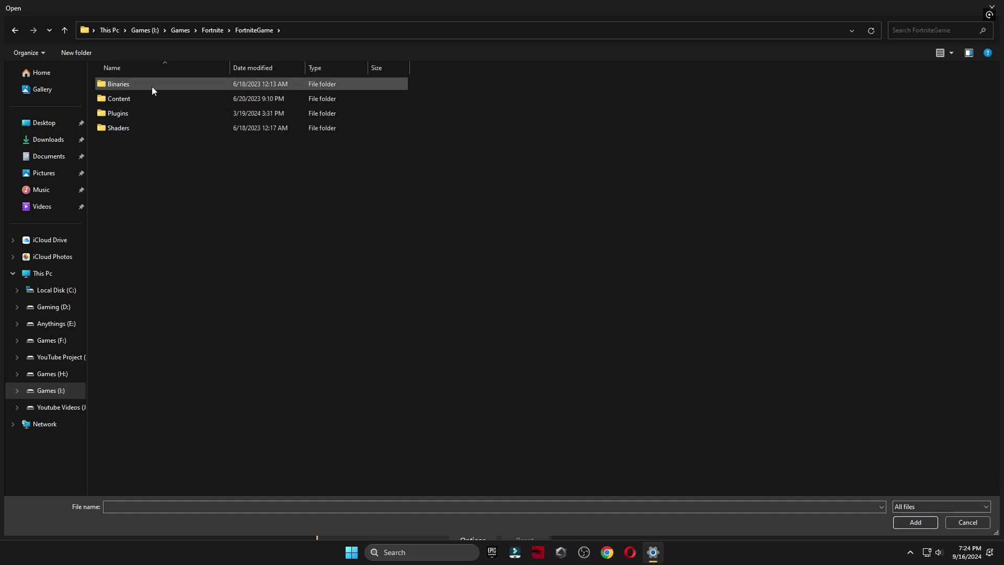
{"action": "double_click", "coordinate": [152, 85]}
{"action": "double_click", "coordinate": [162, 100]}
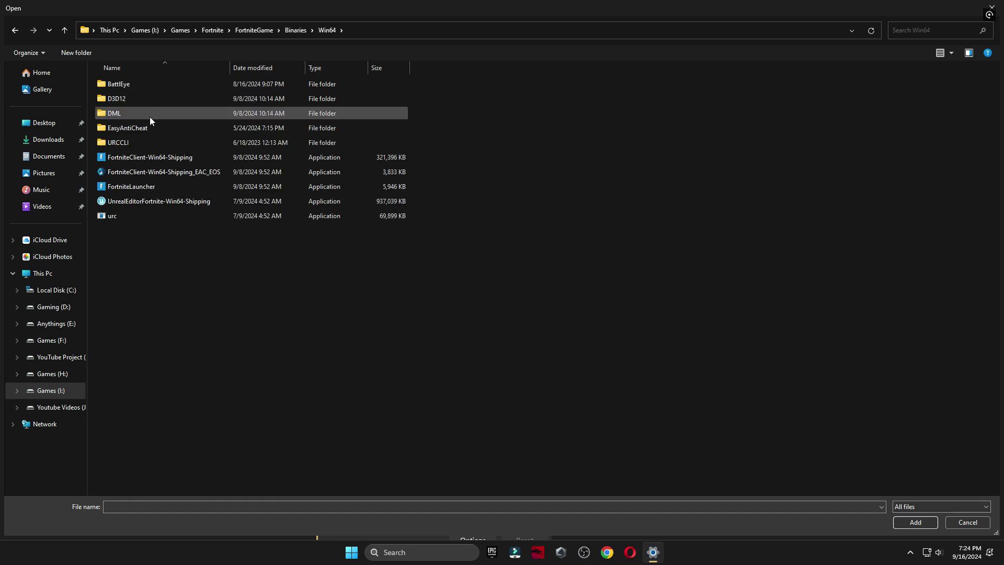
{"action": "left_click", "coordinate": [140, 158]}
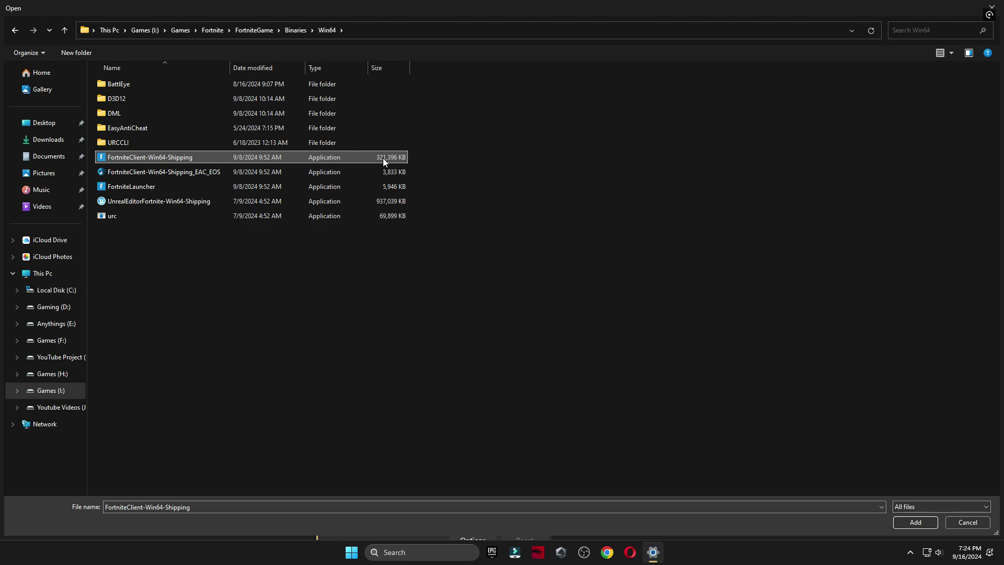
{"action": "left_click", "coordinate": [916, 522]}
Step: Set Fortnite's graphics preference to High performance and save it
{"action": "scroll", "coordinate": [623, 261], "scroll_direction": "down", "scroll_amount": 3}
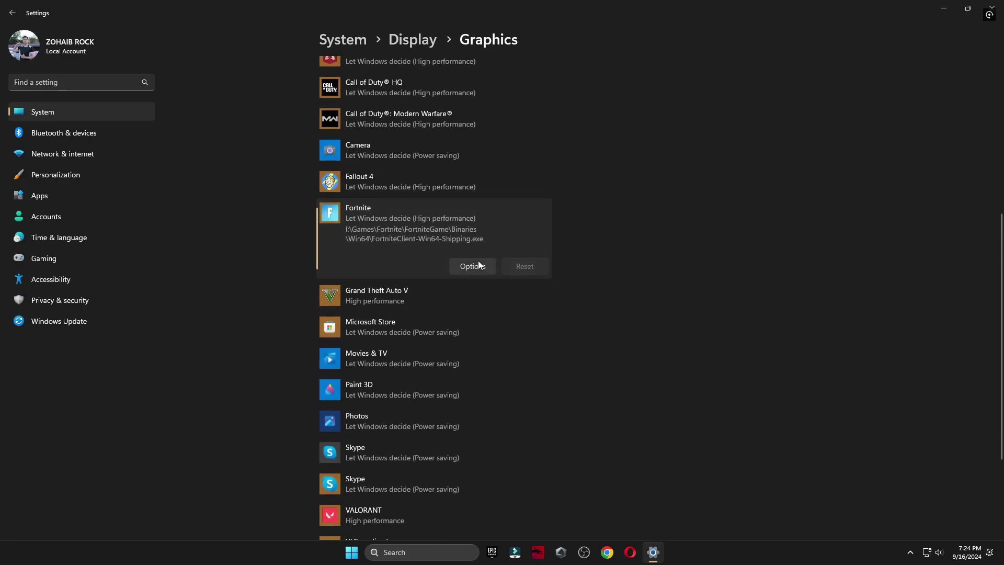
{"action": "left_click", "coordinate": [473, 263]}
{"action": "left_click", "coordinate": [465, 272]}
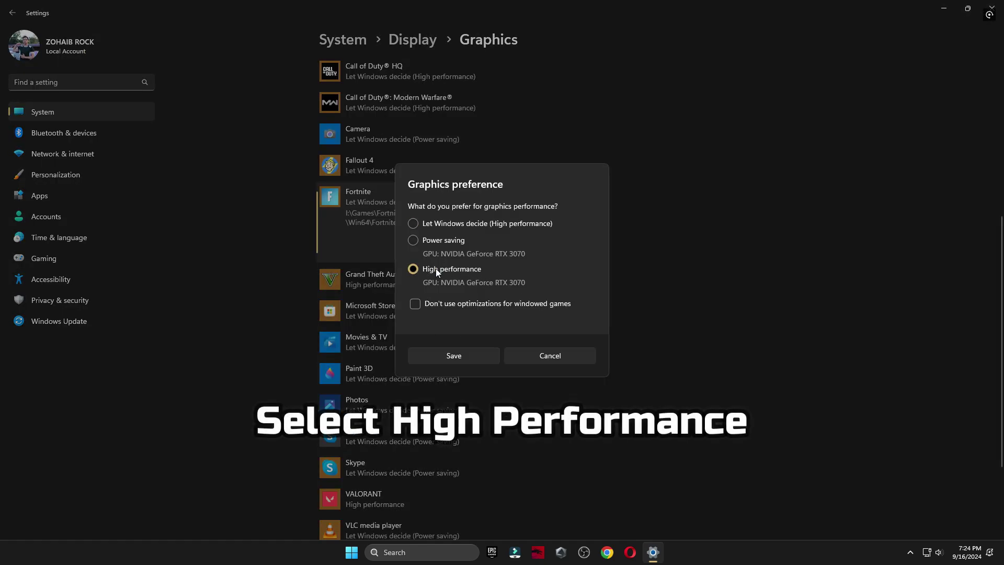
{"action": "left_click", "coordinate": [455, 354]}
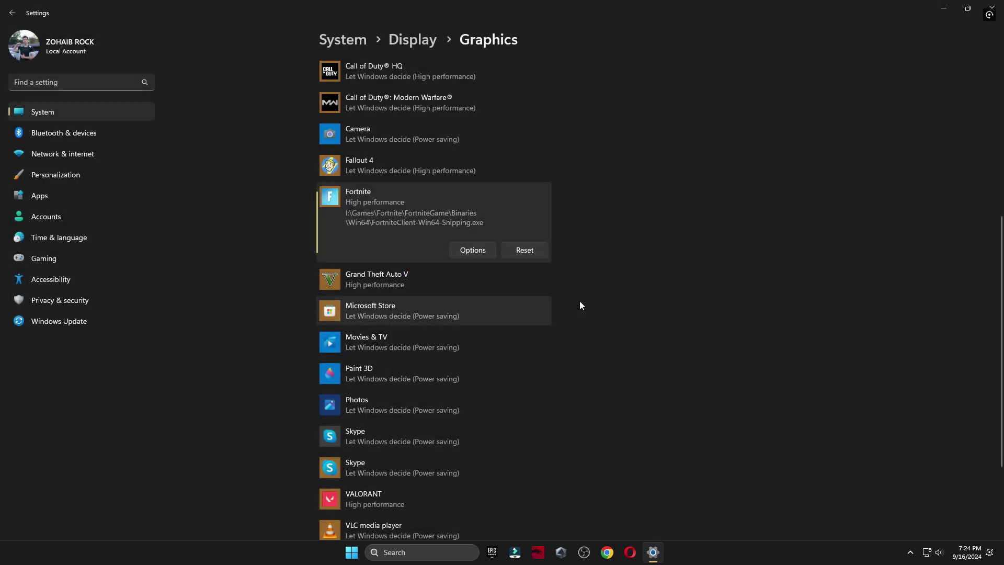
Step: Close Windows Settings and open the Manage 3D Settings page in NVIDIA Control Panel
{"action": "key", "text": "alt+F4"}
{"action": "right_click", "coordinate": [407, 169]}
{"action": "left_click", "coordinate": [438, 314]}
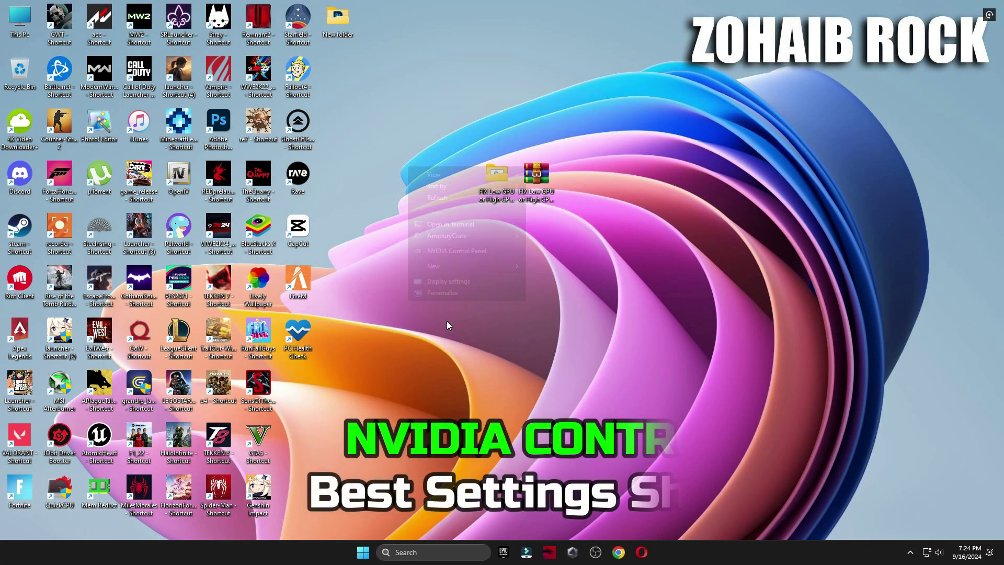
{"action": "left_click", "coordinate": [454, 252]}
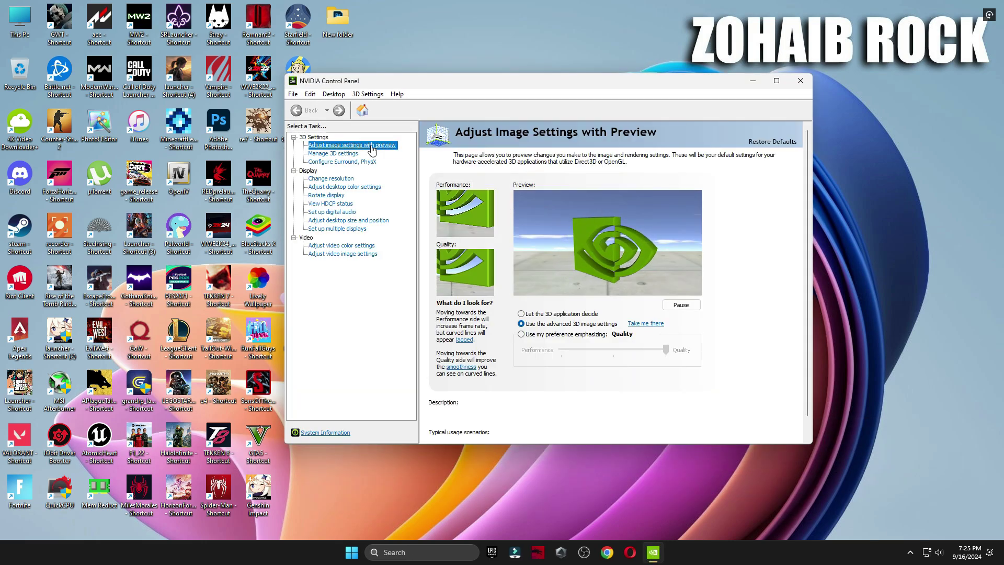
{"action": "mouse_move", "coordinate": [571, 328]}
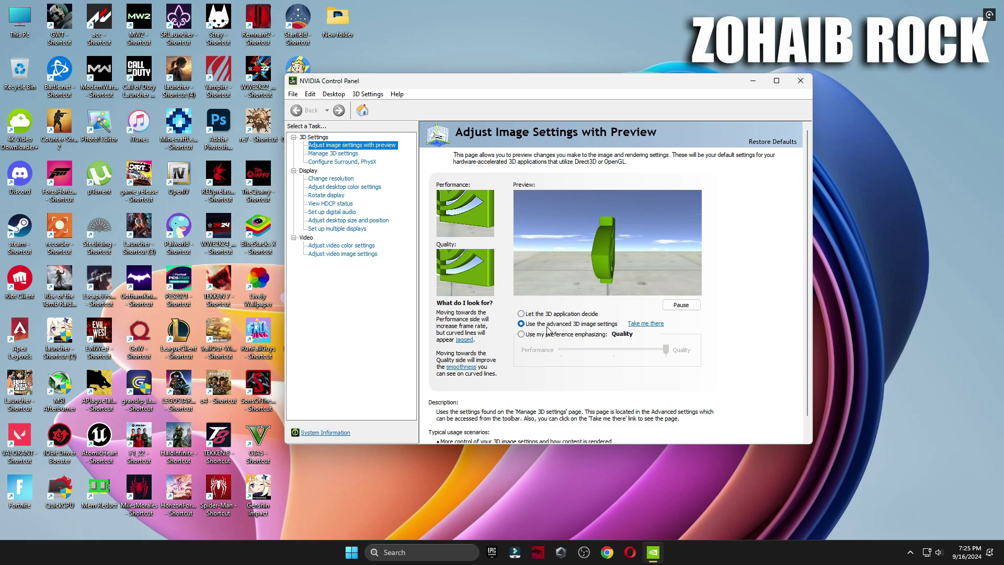
{"action": "left_click", "coordinate": [325, 156]}
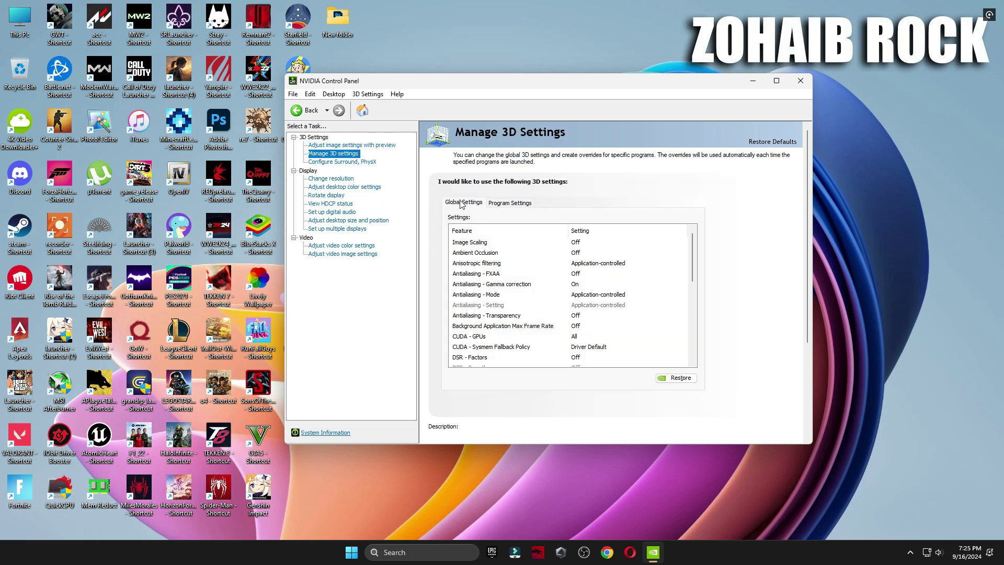
Step: Set the OpenGL rendering GPU to NVIDIA GeForce RTX 3070 in the global 3D settings
{"action": "mouse_move", "coordinate": [463, 245]}
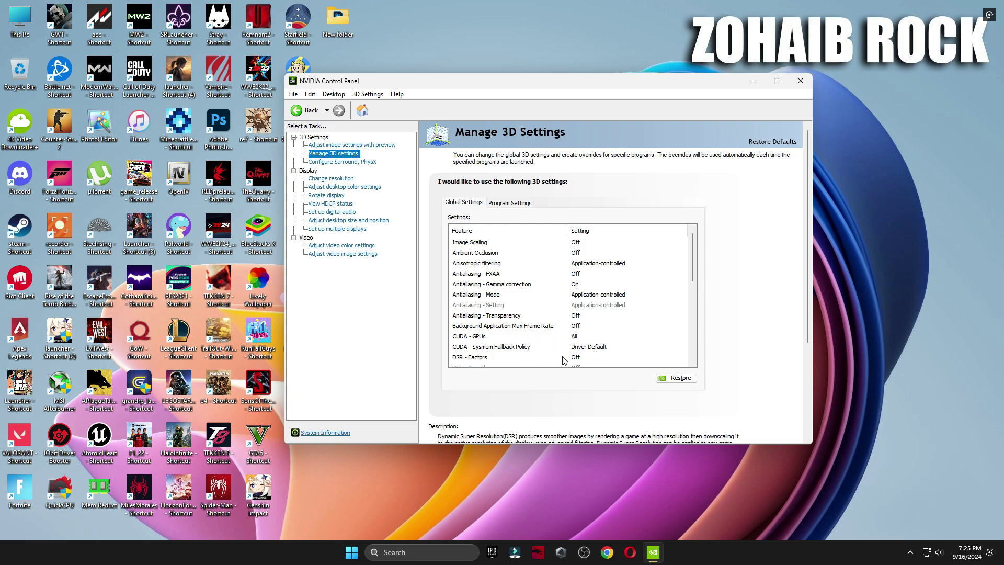
{"action": "left_click_drag", "start_coordinate": [691, 267], "coordinate": [694, 310]}
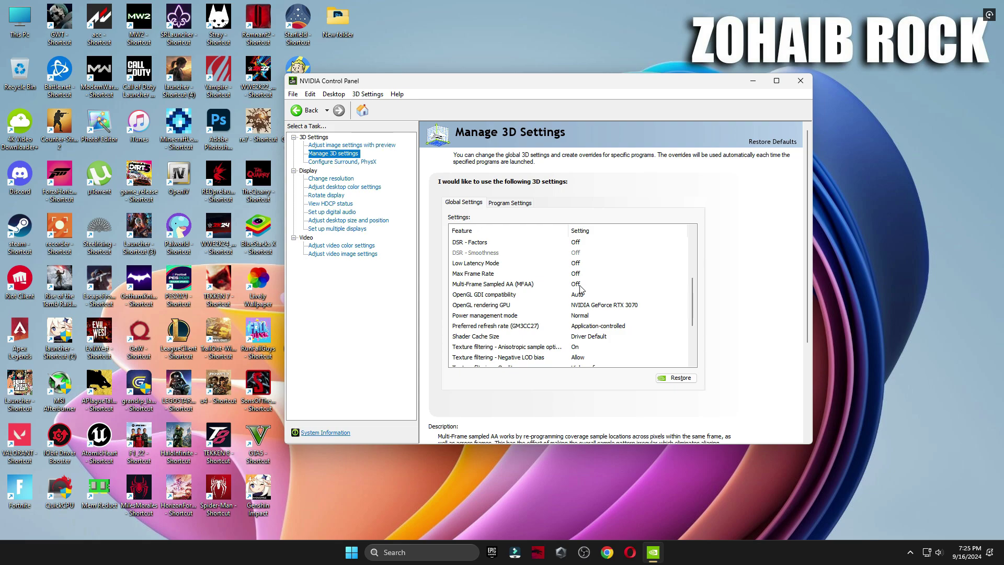
{"action": "left_click", "coordinate": [586, 306]}
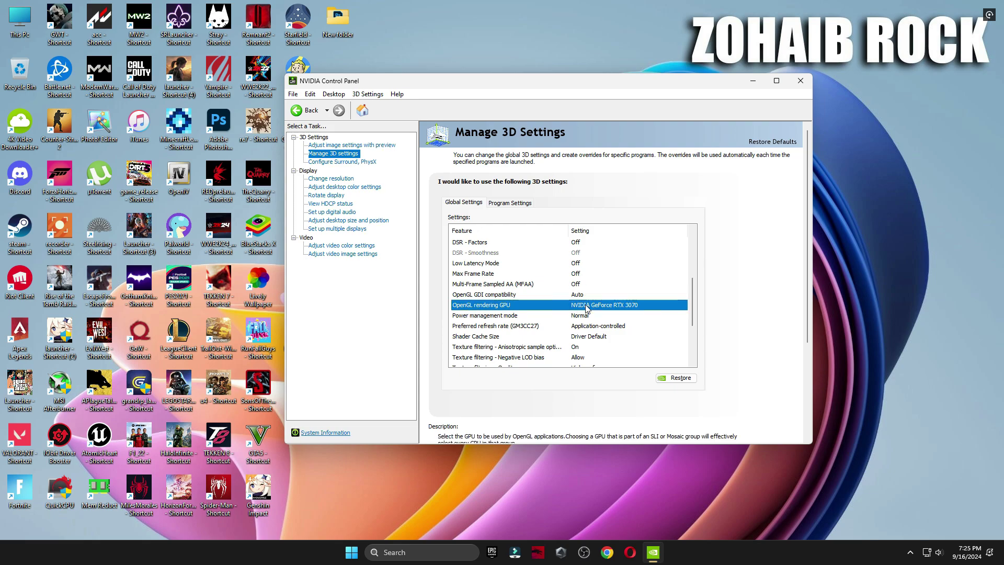
{"action": "left_click", "coordinate": [582, 307]}
{"action": "left_click", "coordinate": [582, 309]}
{"action": "left_click", "coordinate": [582, 307]}
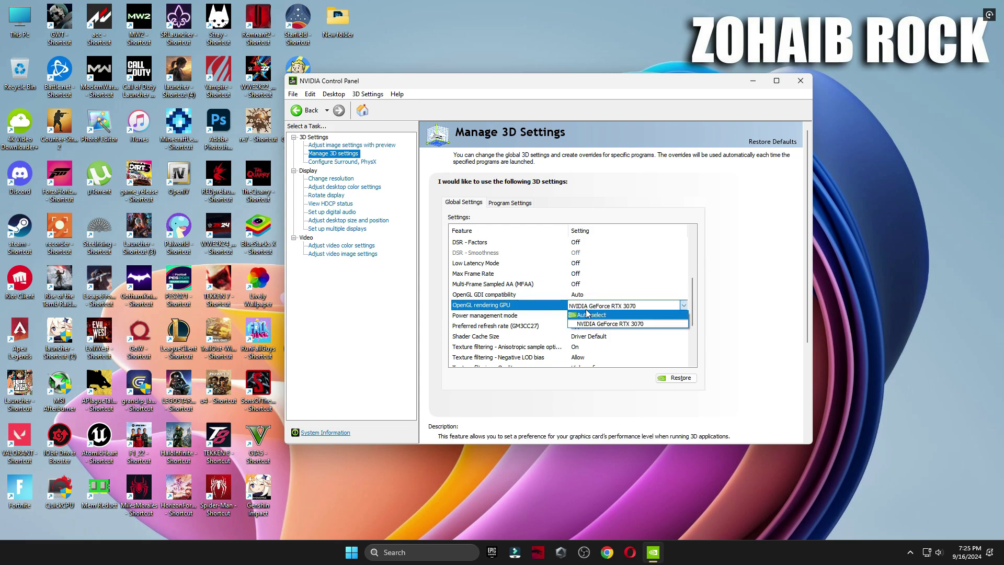
{"action": "left_click", "coordinate": [591, 324]}
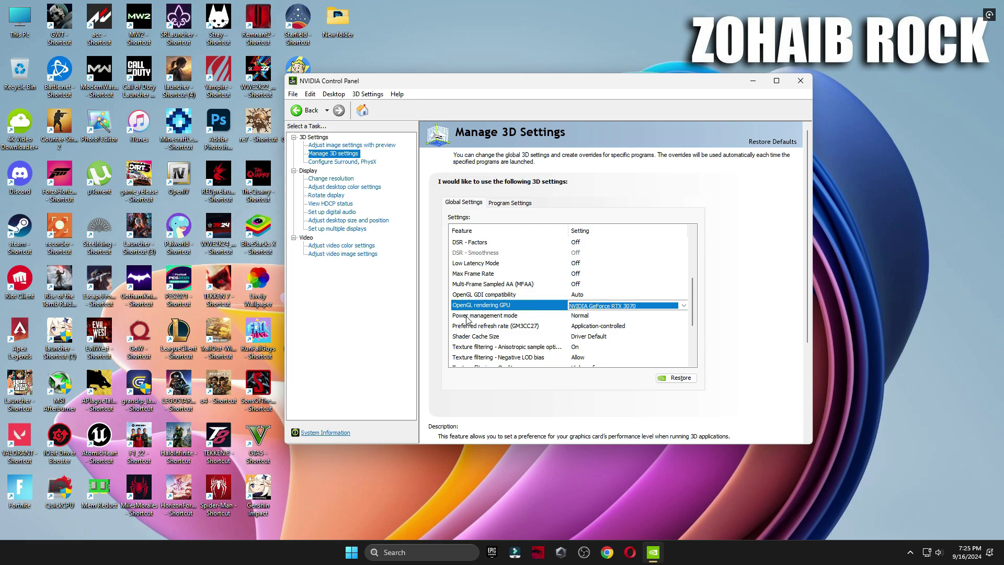
Step: Set the global Power management mode to Normal
{"action": "left_click", "coordinate": [586, 317]}
{"action": "left_click", "coordinate": [585, 317]}
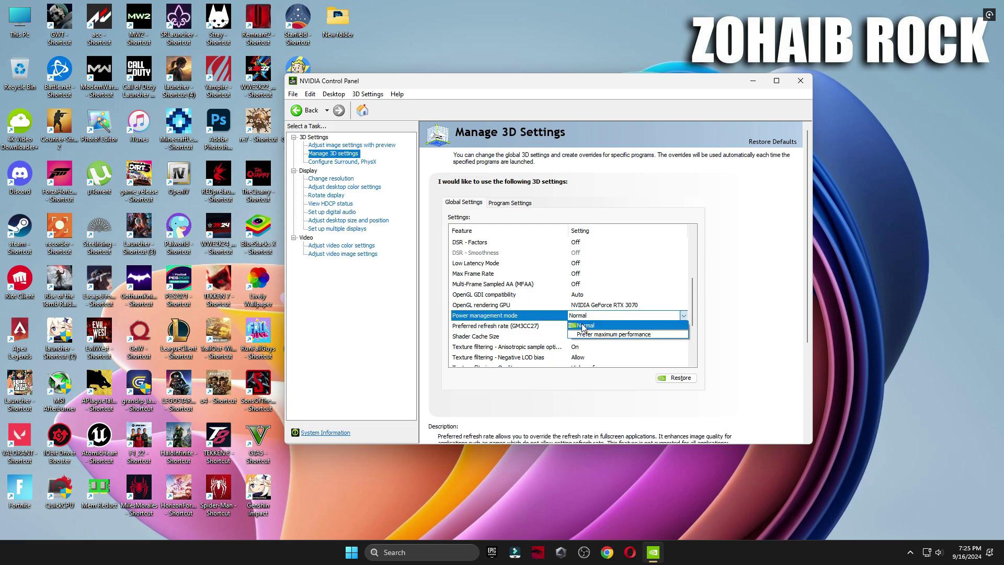
{"action": "left_click", "coordinate": [596, 325]}
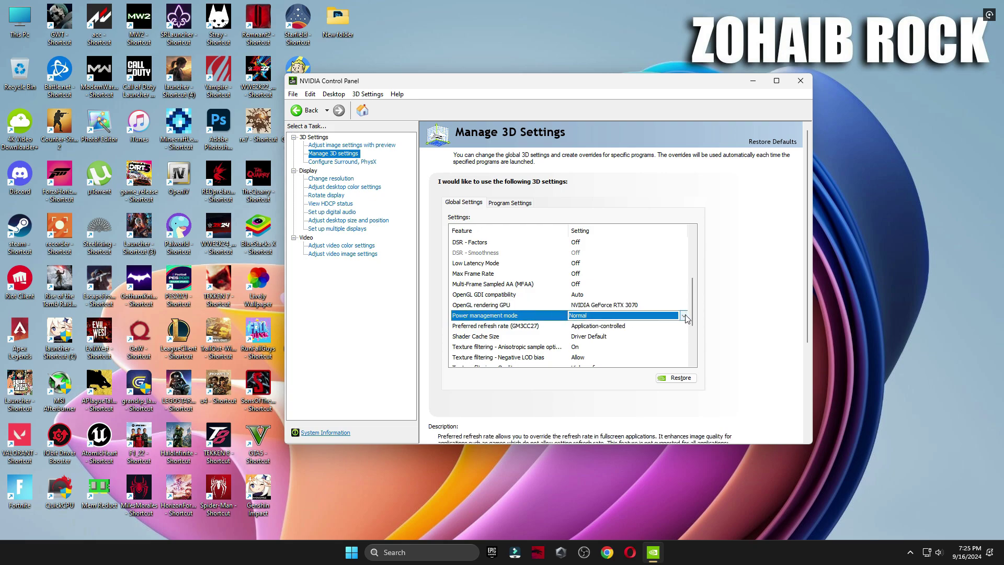
Step: Set Texture filtering - Quality to High performance
{"action": "scroll", "coordinate": [686, 319], "scroll_direction": "down", "scroll_amount": 2}
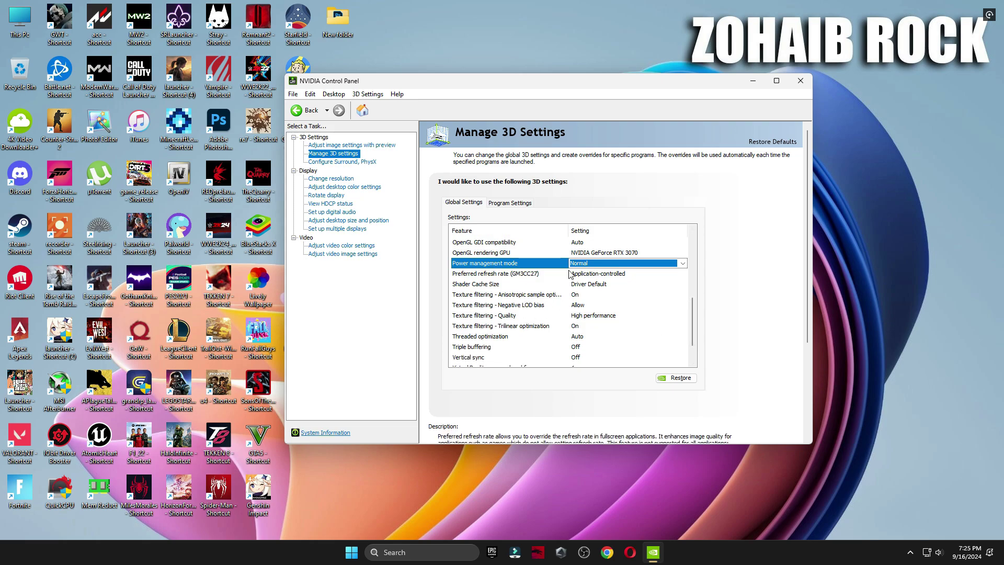
{"action": "left_click", "coordinate": [500, 317]}
{"action": "left_click", "coordinate": [584, 316]}
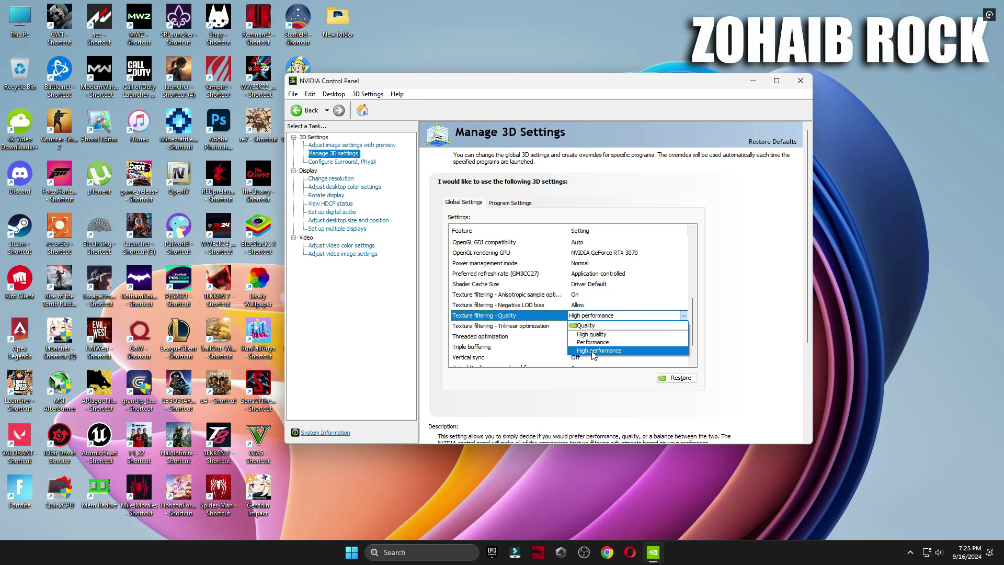
{"action": "left_click", "coordinate": [594, 351]}
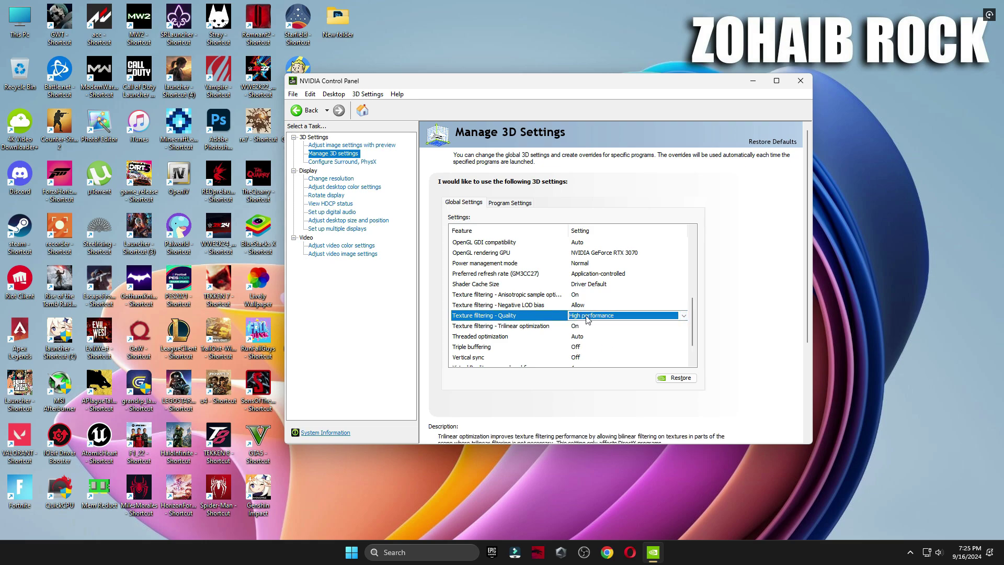
Step: Set Vertical sync to Off in the global 3D settings
{"action": "left_click", "coordinate": [484, 360]}
{"action": "scroll", "coordinate": [486, 360], "scroll_direction": "down", "scroll_amount": 1}
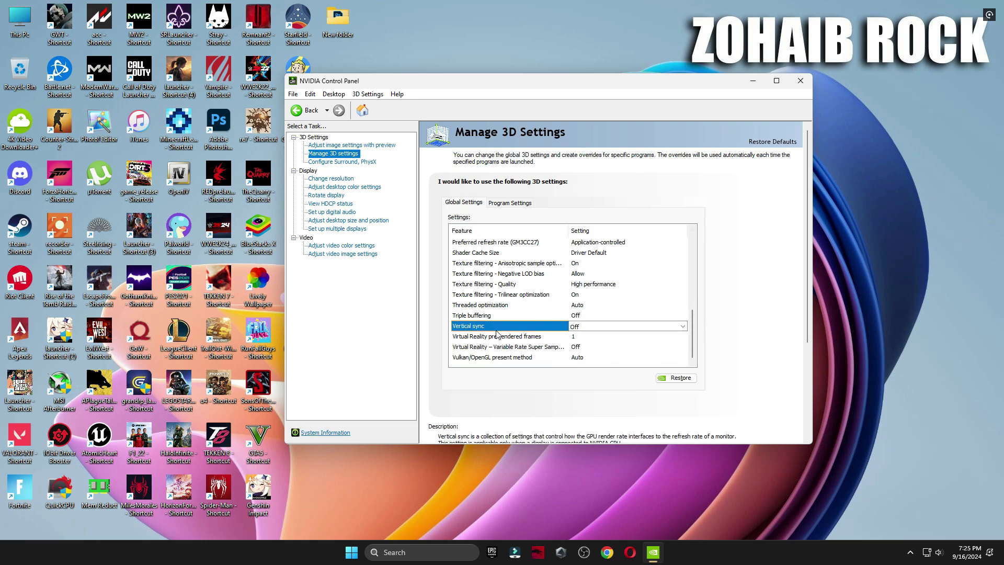
{"action": "left_click", "coordinate": [590, 329]}
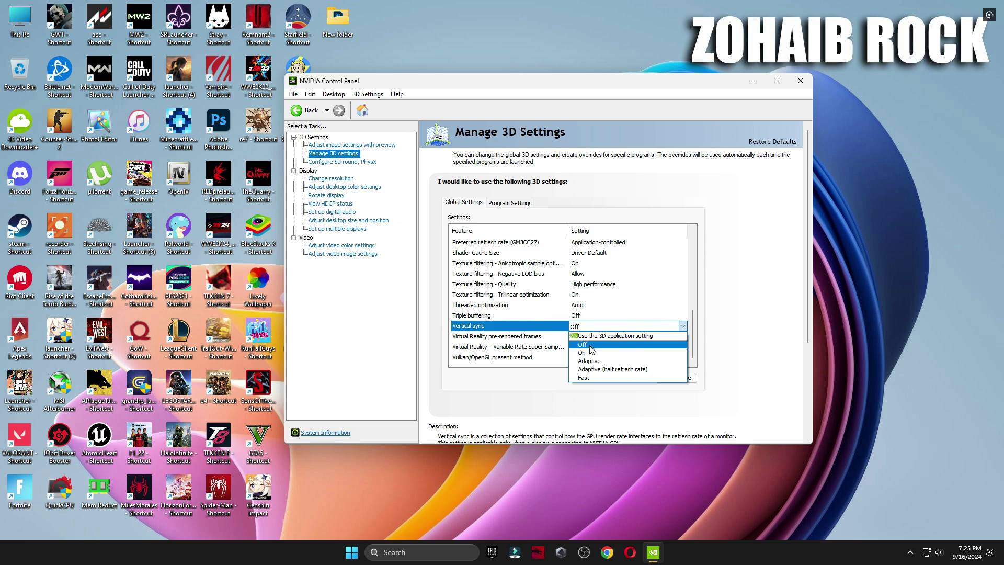
{"action": "left_click", "coordinate": [591, 345]}
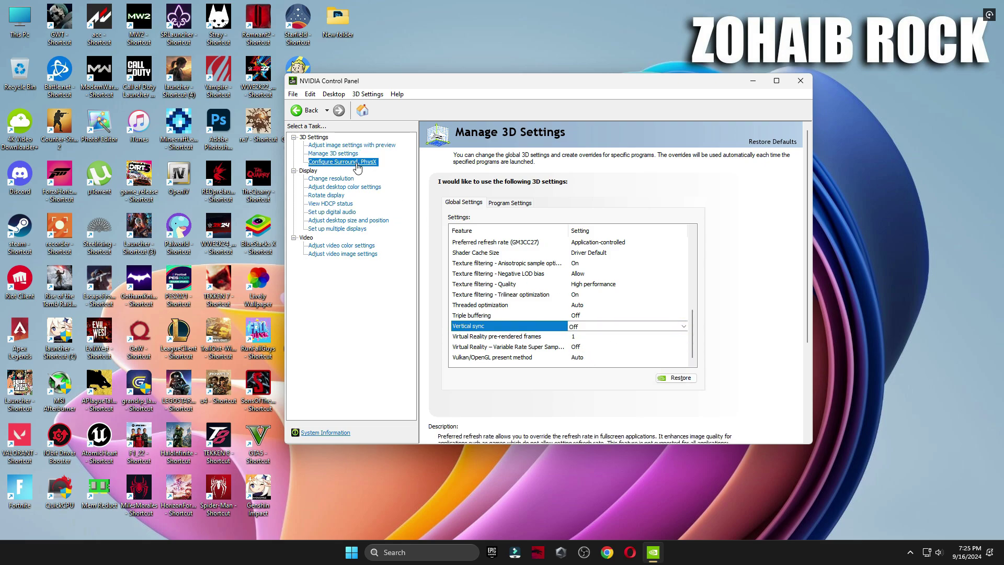
Step: Check the PhysX processor choice, then review the resolution, refresh rate and color options on the Change resolution page
{"action": "left_click", "coordinate": [685, 220]}
{"action": "left_click", "coordinate": [575, 248]}
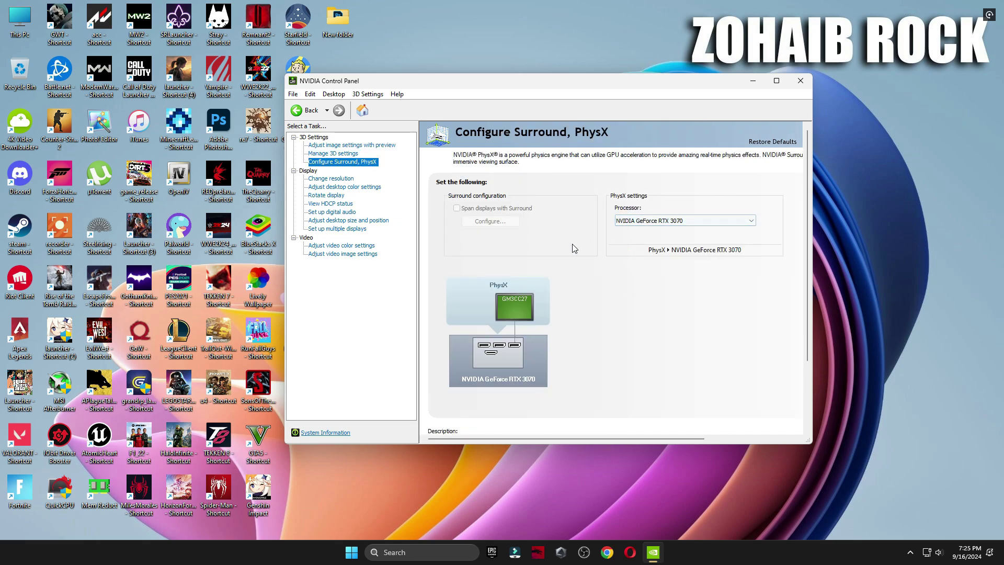
{"action": "left_click", "coordinate": [333, 179]}
{"action": "left_click_drag", "start_coordinate": [808, 241], "coordinate": [806, 300]}
{"action": "scroll", "coordinate": [516, 237], "scroll_direction": "down", "scroll_amount": 2}
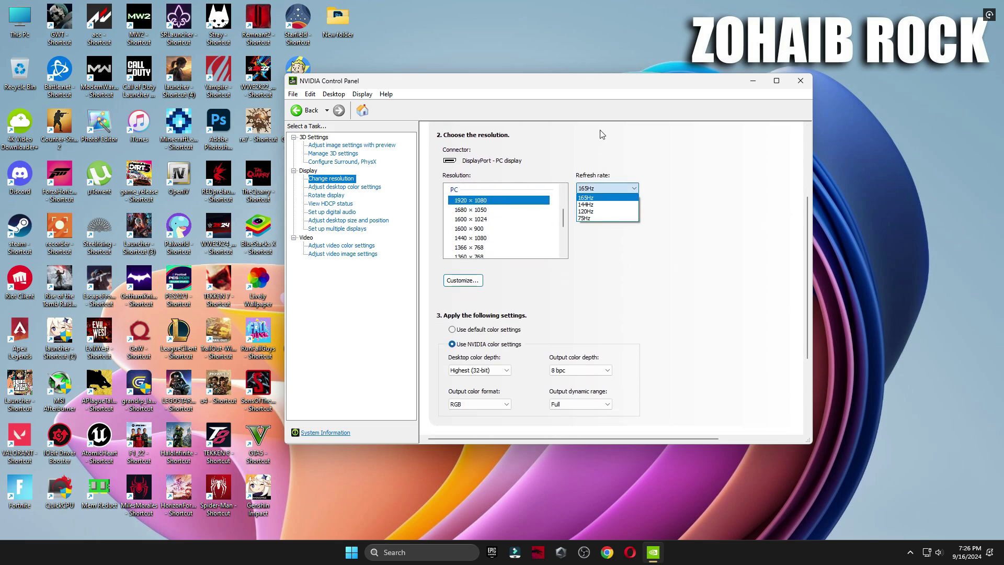
{"action": "left_click", "coordinate": [699, 160]}
{"action": "scroll", "coordinate": [807, 281], "scroll_direction": "down", "scroll_amount": 3}
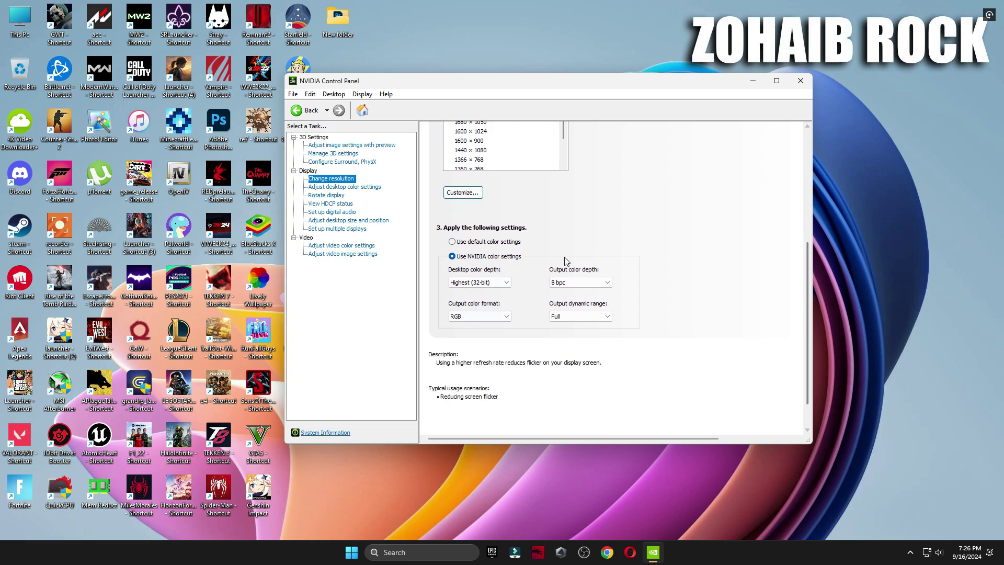
Step: Review the desktop color, rotation, HDCP, digital audio, size and position, multiple displays and video settings pages
{"action": "left_click", "coordinate": [364, 190]}
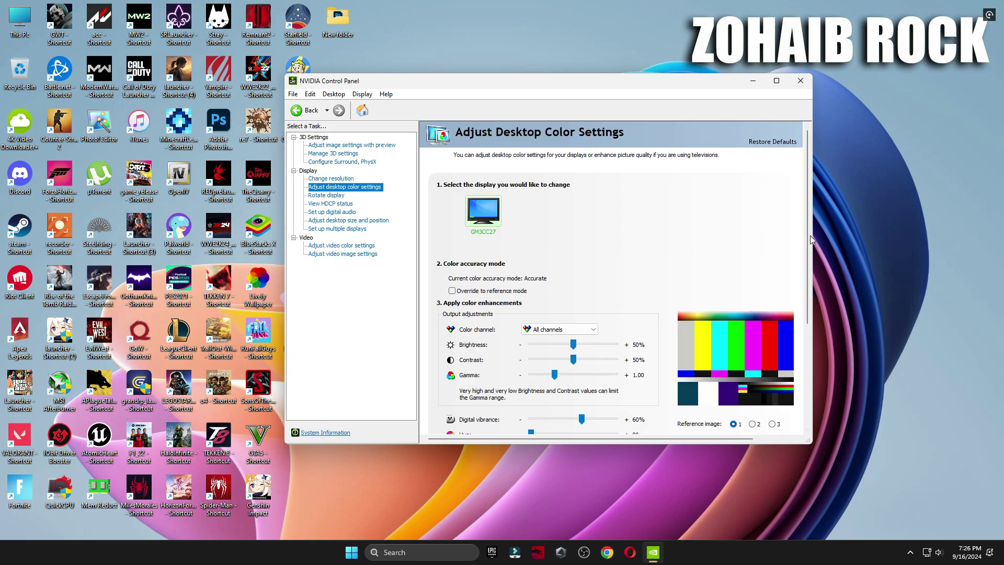
{"action": "scroll", "coordinate": [808, 235], "scroll_direction": "down", "scroll_amount": 3}
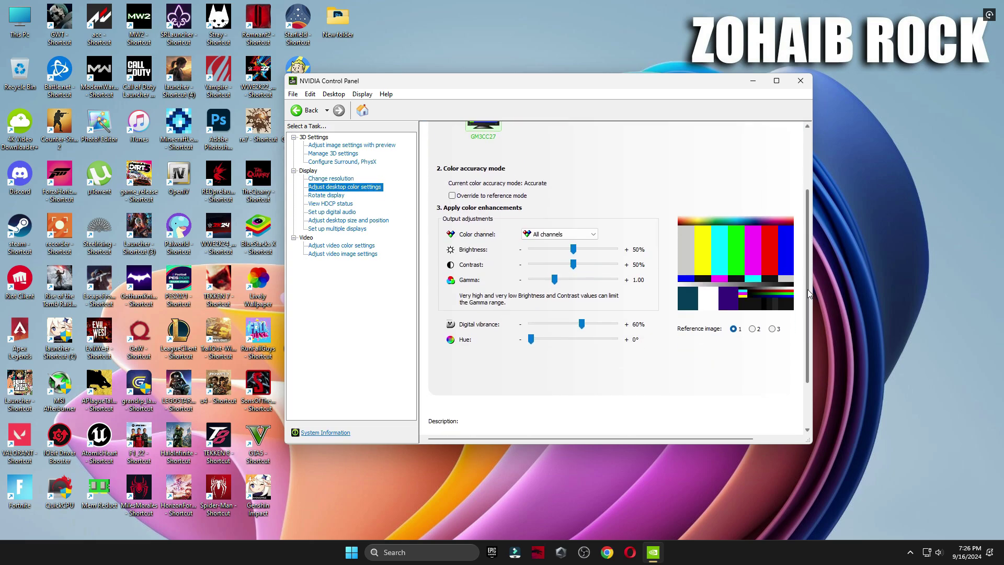
{"action": "left_click", "coordinate": [339, 196]}
{"action": "left_click", "coordinate": [339, 203]}
{"action": "left_click", "coordinate": [340, 212]}
{"action": "left_click", "coordinate": [345, 220]}
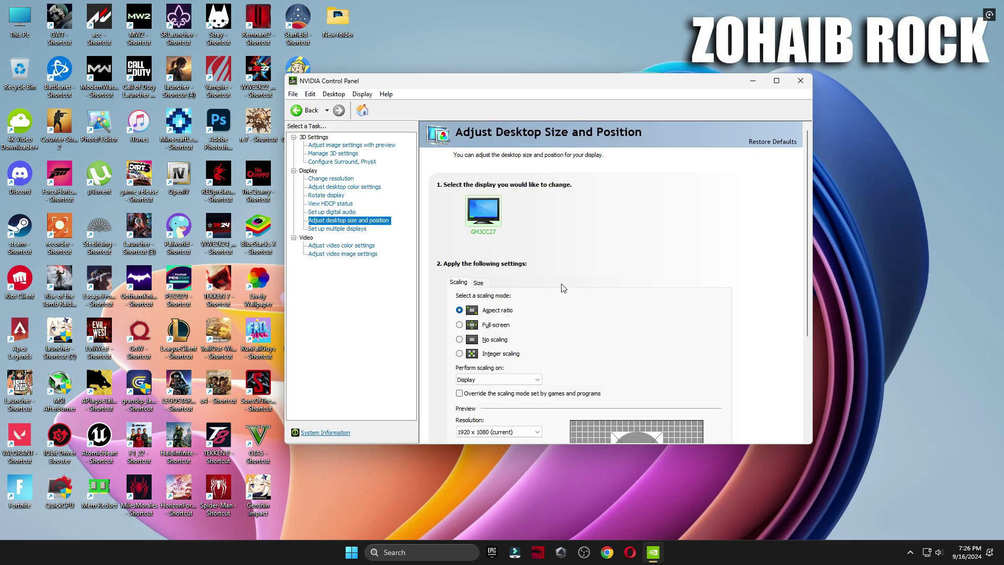
{"action": "left_click_drag", "start_coordinate": [806, 267], "coordinate": [809, 328]}
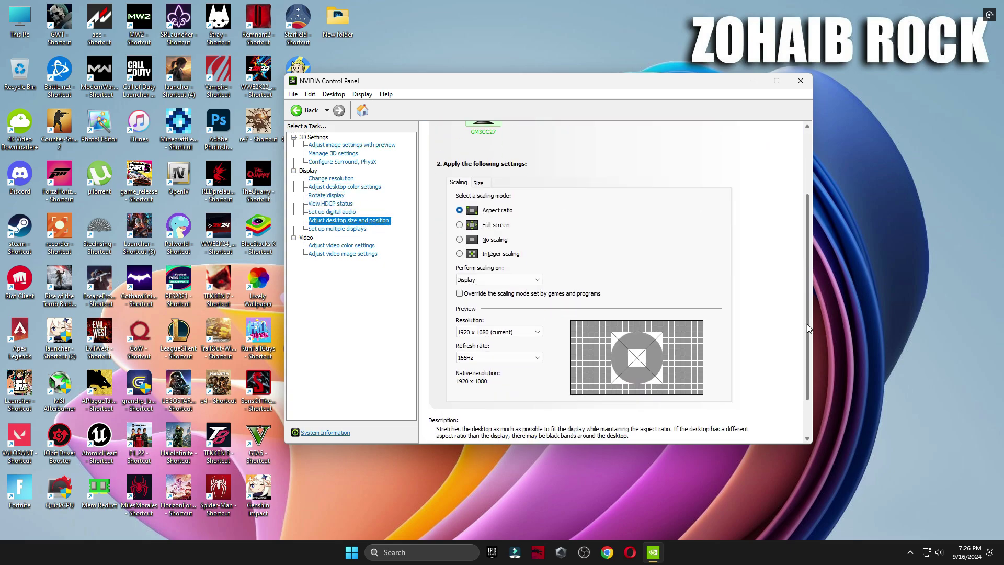
{"action": "left_click", "coordinate": [357, 230]}
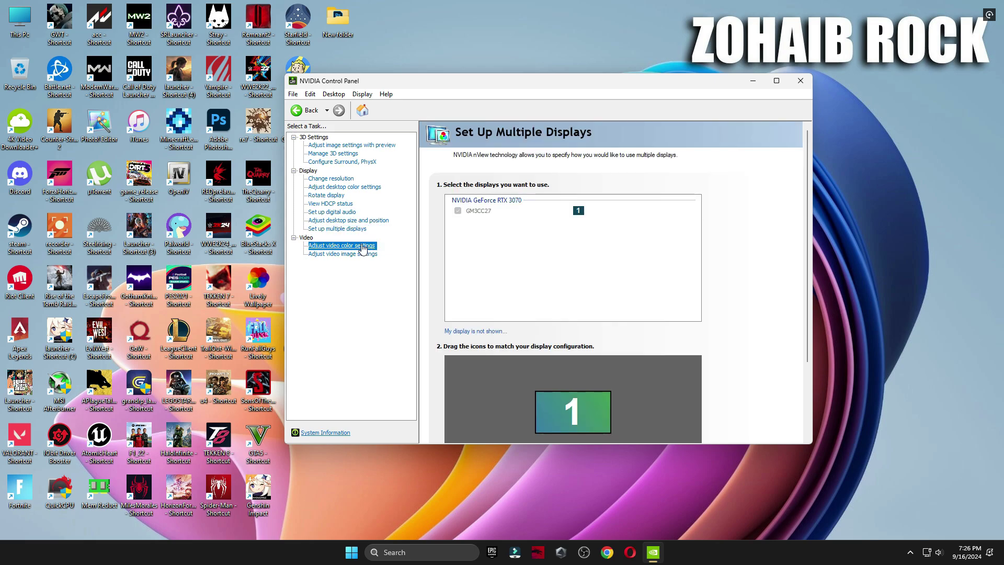
{"action": "left_click", "coordinate": [356, 246]}
{"action": "left_click", "coordinate": [356, 254]}
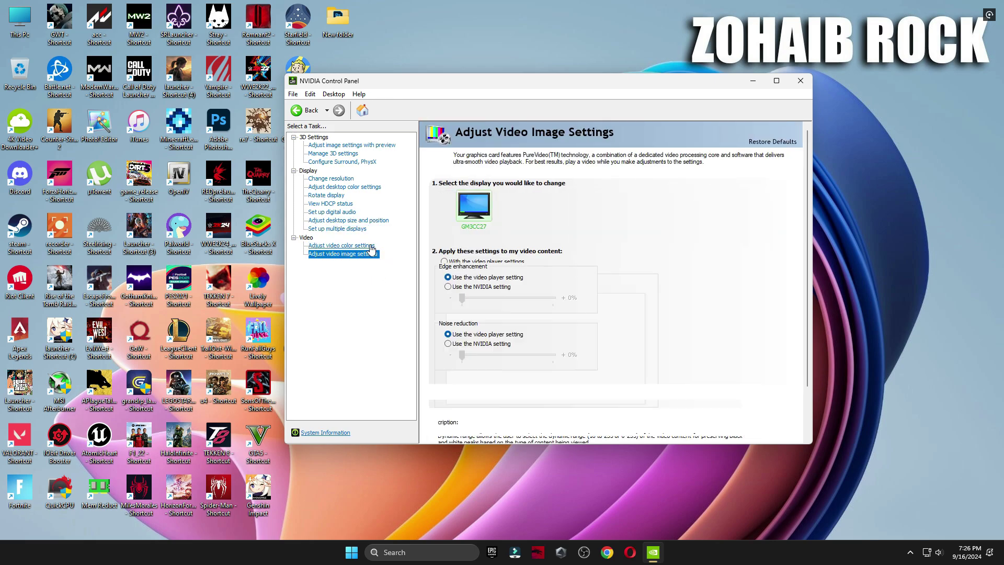
{"action": "left_click", "coordinate": [366, 146]}
Step: Close NVIDIA Control Panel and open the Windows power options
{"action": "left_click", "coordinate": [801, 81]}
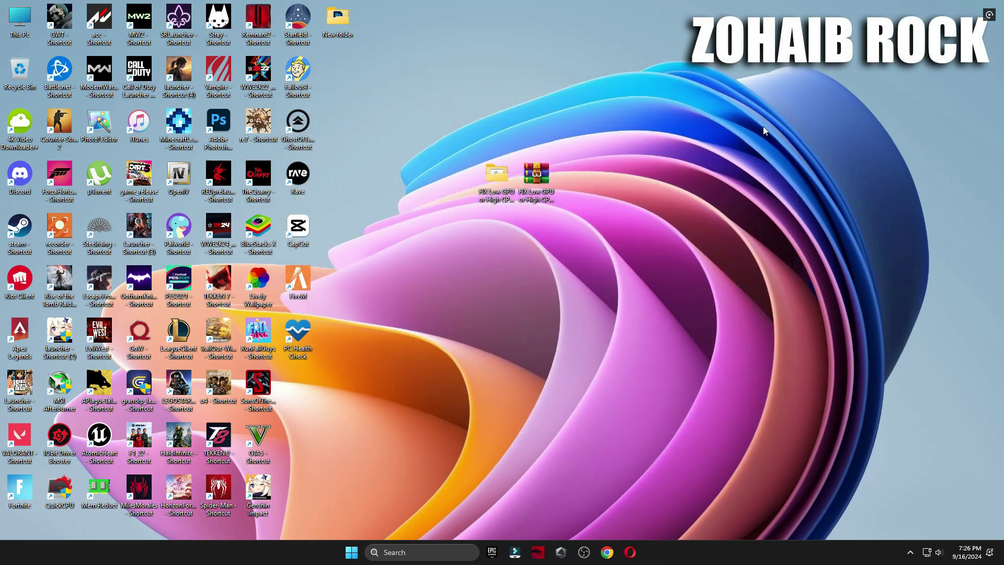
{"action": "left_click", "coordinate": [363, 553]}
{"action": "left_click", "coordinate": [631, 516]}
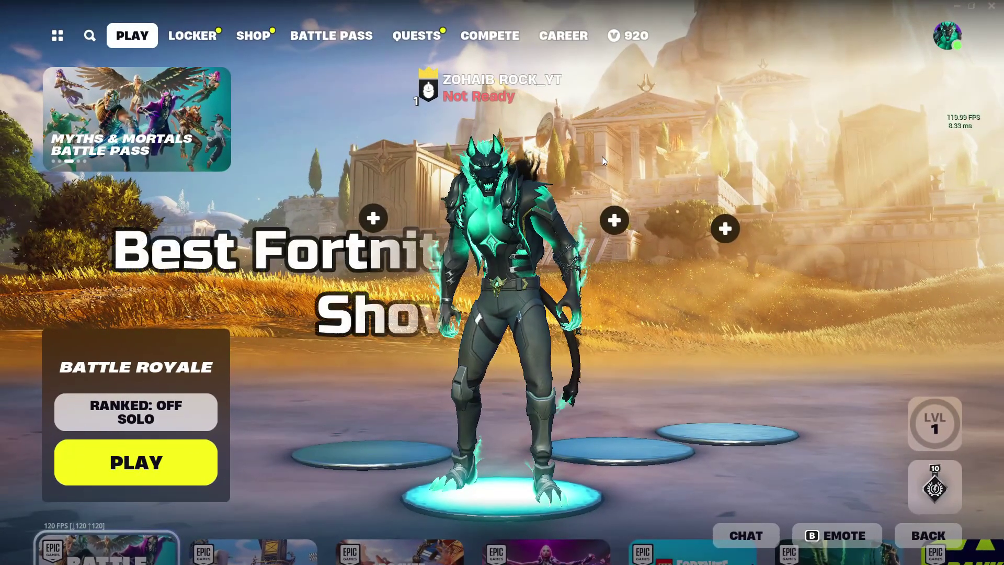
Step: Open the Video settings in Fortnite
{"action": "left_click", "coordinate": [944, 36]}
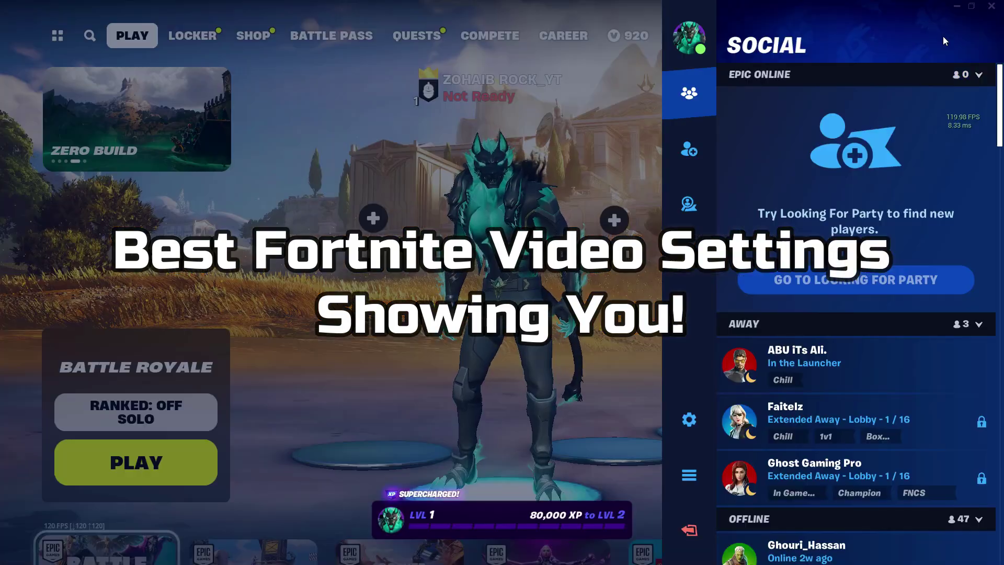
{"action": "left_click", "coordinate": [679, 417]}
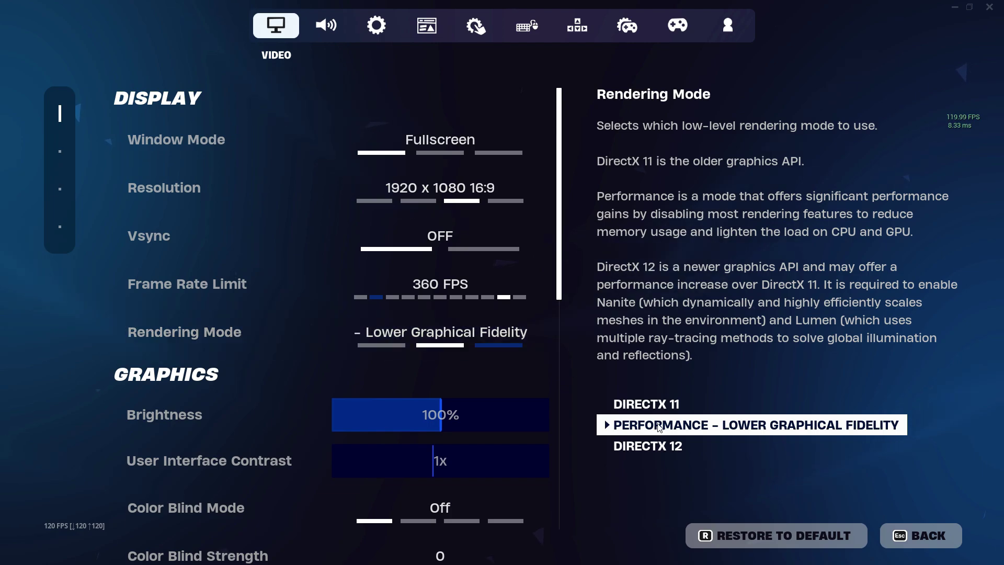
Step: Set 3D Resolution to 100% under Graphics Quality and apply the change
{"action": "scroll", "coordinate": [571, 322], "scroll_direction": "down", "scroll_amount": 5}
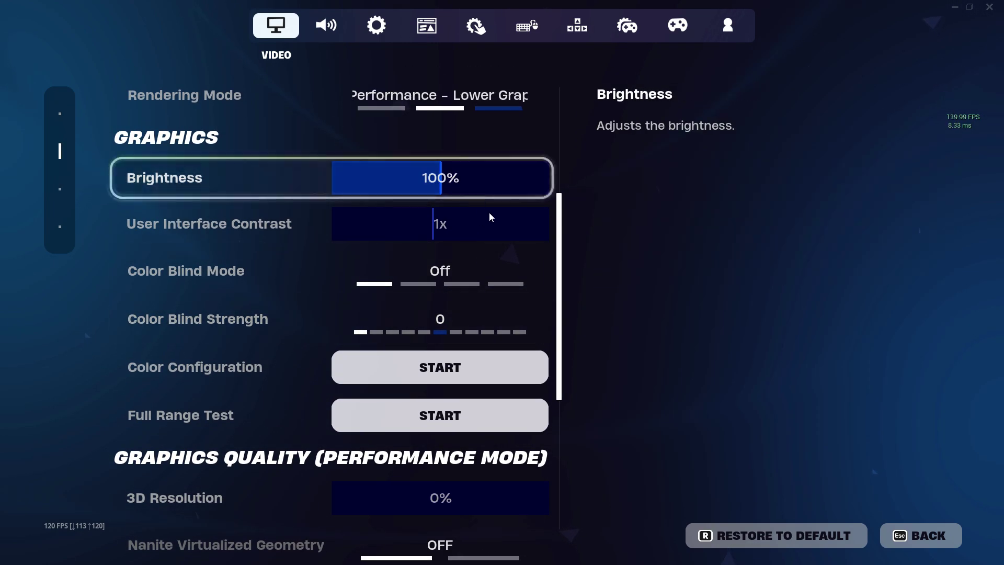
{"action": "scroll", "coordinate": [563, 371], "scroll_direction": "down", "scroll_amount": 1}
{"action": "scroll", "coordinate": [563, 372], "scroll_direction": "down", "scroll_amount": 3}
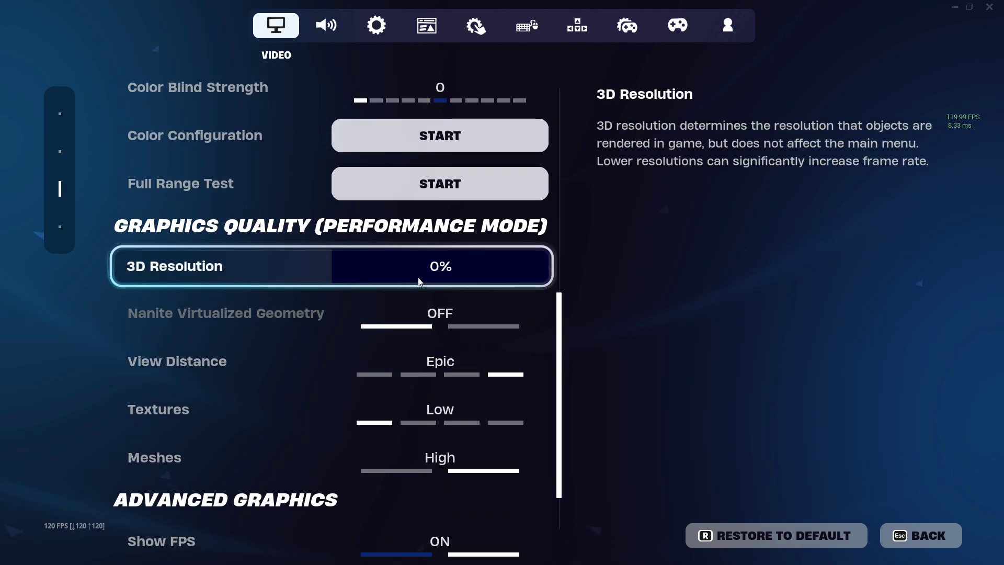
{"action": "left_click_drag", "start_coordinate": [523, 267], "coordinate": [636, 258]}
{"action": "left_click", "coordinate": [637, 535]}
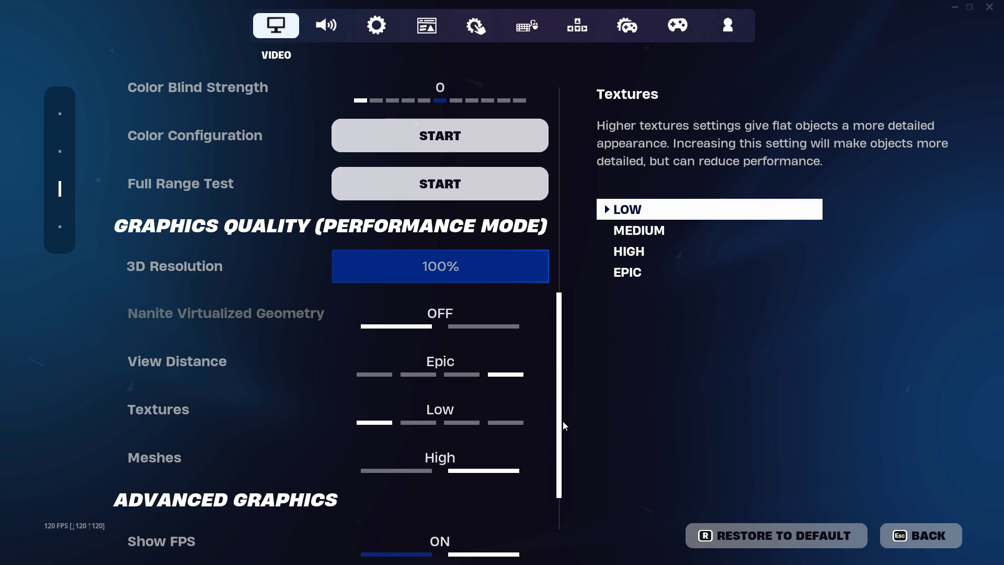
Step: Review the View Distance, Textures, Meshes and Advanced Graphics options, and return to the Fortnite lobby
{"action": "scroll", "coordinate": [563, 414], "scroll_direction": "down", "scroll_amount": 2}
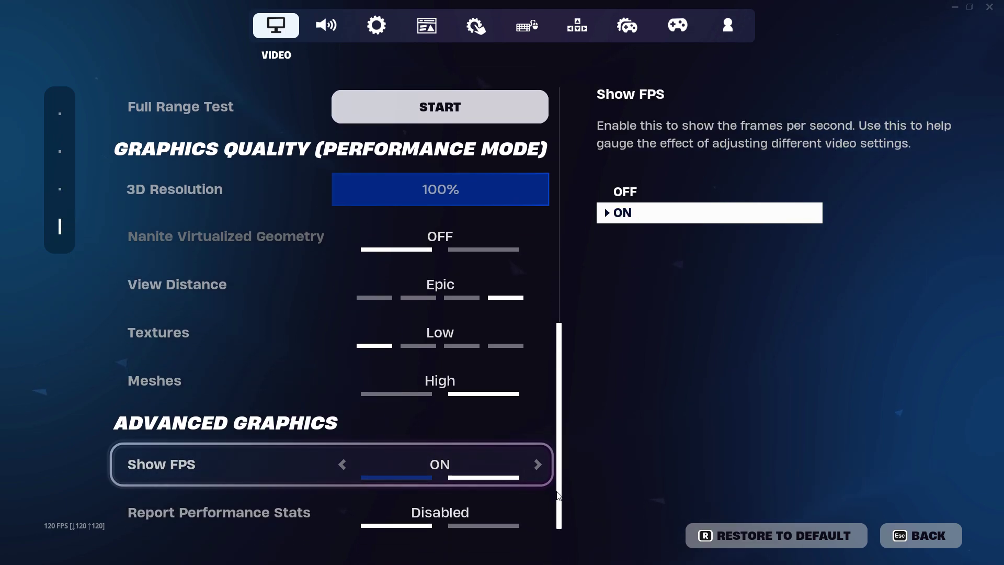
{"action": "scroll", "coordinate": [563, 419], "scroll_direction": "up", "scroll_amount": 1}
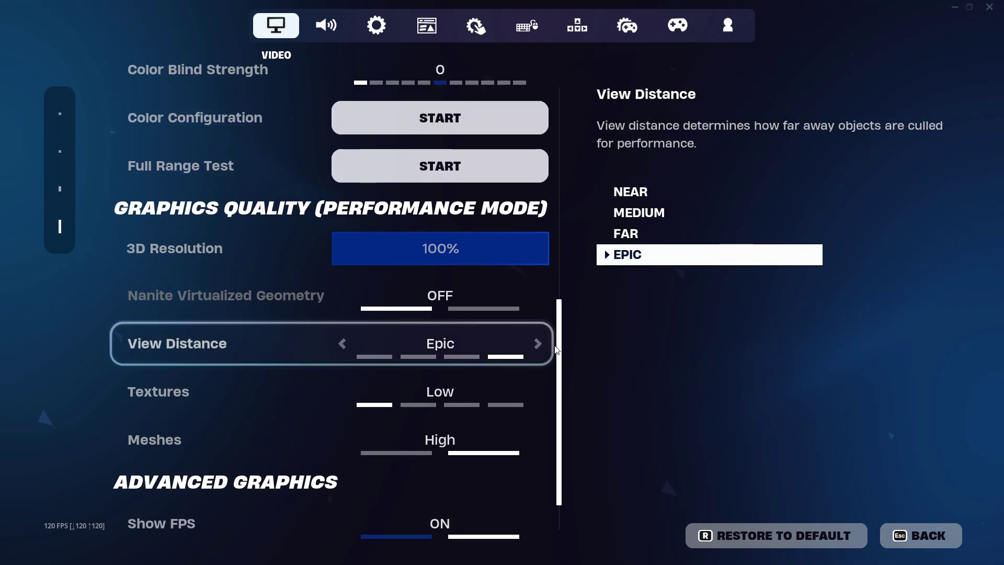
{"action": "left_click_drag", "start_coordinate": [560, 342], "coordinate": [565, 98]}
{"action": "left_click", "coordinate": [922, 535]}
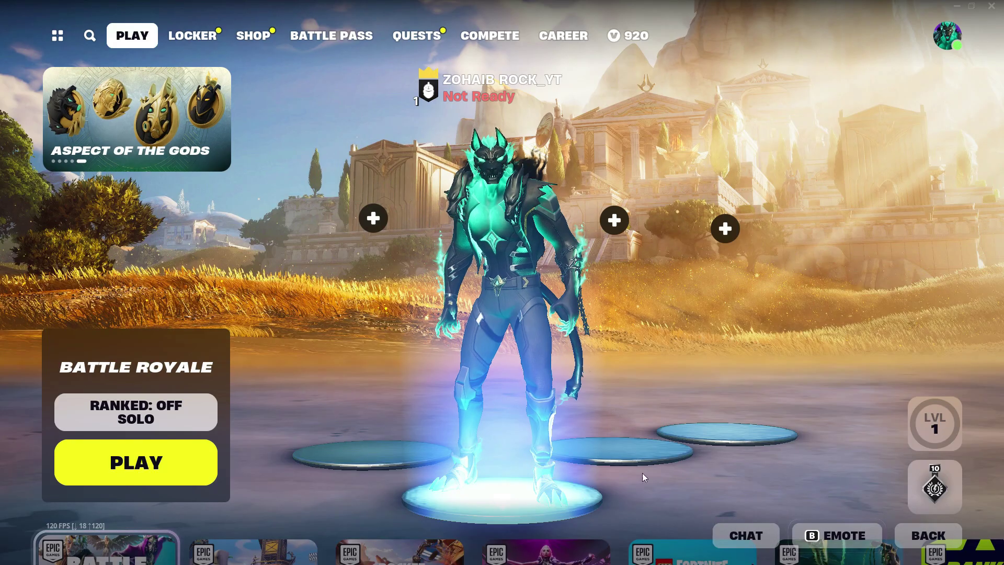